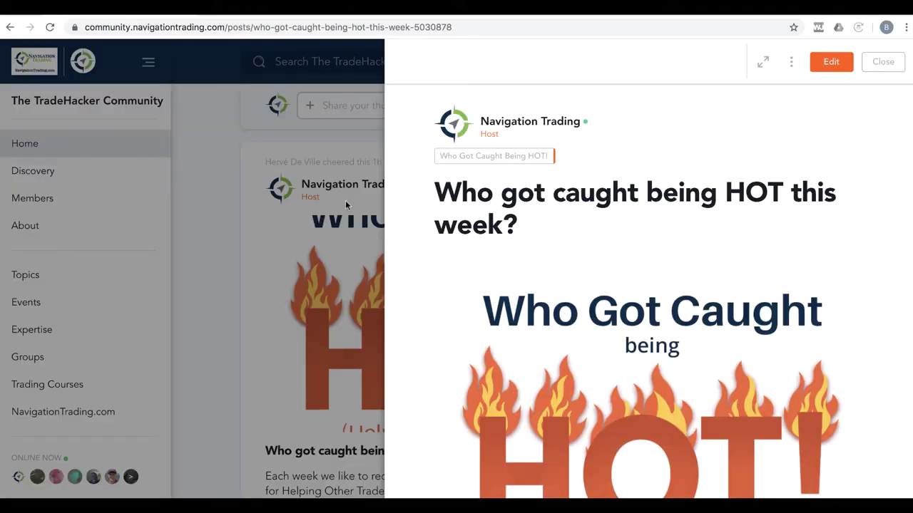
Read the weekly member recognition post, and bring up the SPX trade alert filled 1/27/20 in the members area.
{"action": "scroll", "coordinate": [482, 246], "scroll_direction": "down", "scroll_amount": 6}
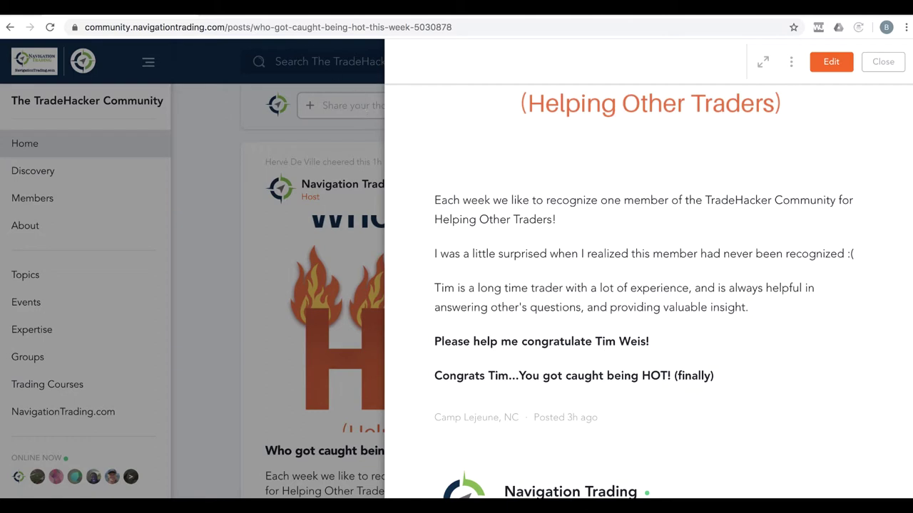
{"action": "left_click", "coordinate": [293, 16]}
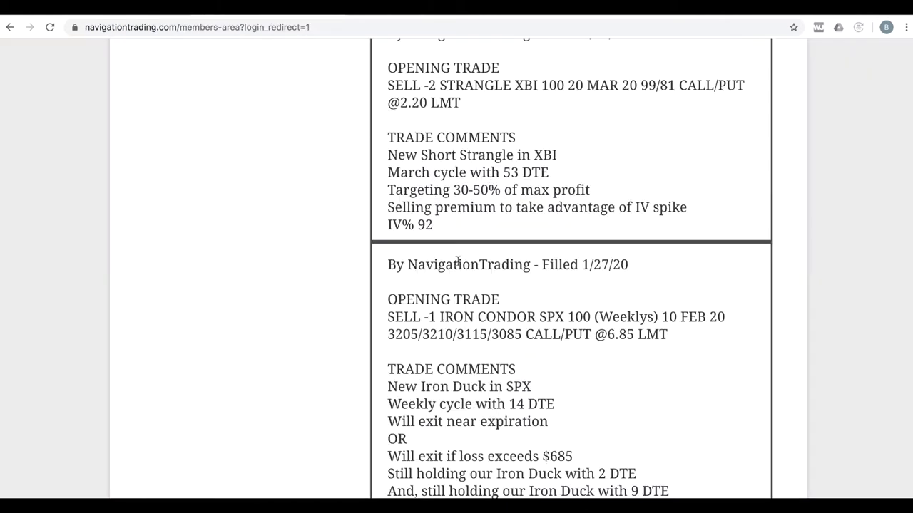
{"action": "scroll", "coordinate": [504, 290], "scroll_direction": "down", "scroll_amount": 2}
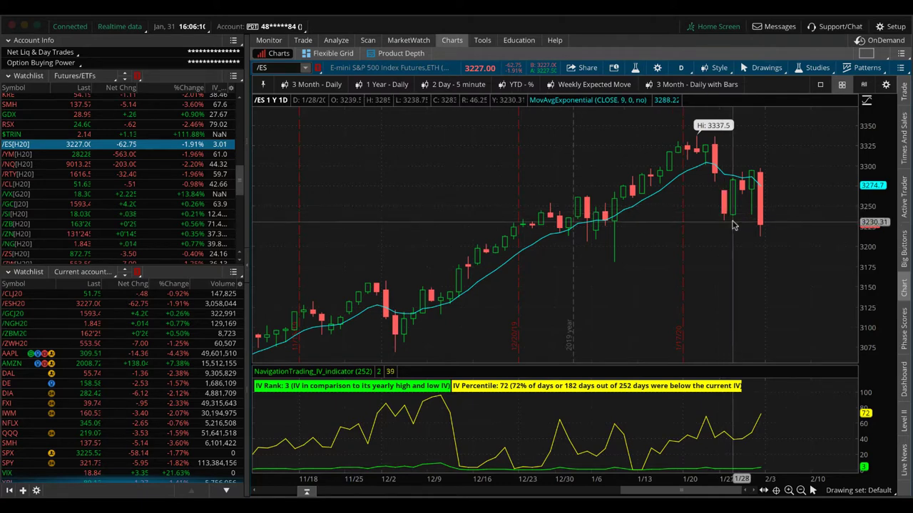
Mark the late-January price swings and the early-December low on the /ES daily chart with freehand strokes.
{"action": "mouse_move", "coordinate": [731, 224]}
{"action": "left_mouse_down"}
{"action": "mouse_move", "coordinate": [748, 182]}
{"action": "mouse_move", "coordinate": [755, 213]}
{"action": "mouse_move", "coordinate": [756, 171]}
{"action": "left_mouse_up"}
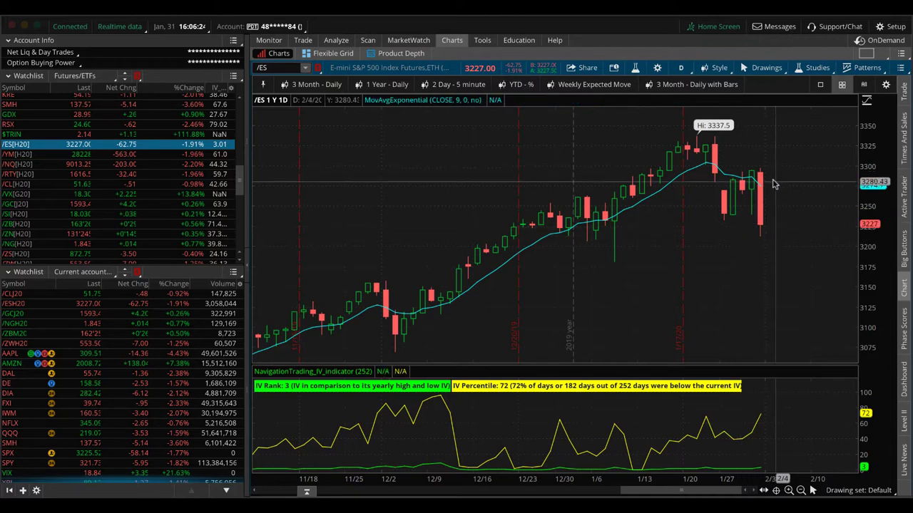
{"action": "left_click_drag", "start_coordinate": [767, 183], "coordinate": [772, 229]}
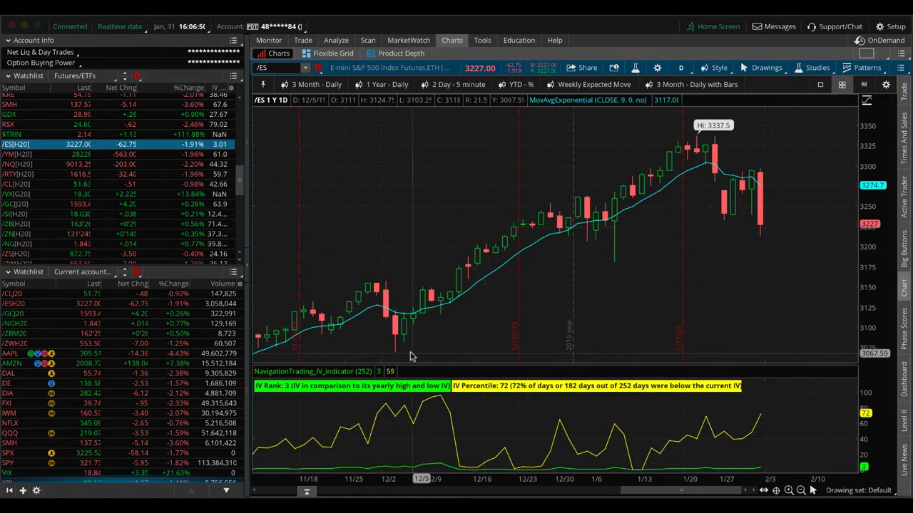
{"action": "left_click_drag", "start_coordinate": [399, 353], "coordinate": [477, 354]}
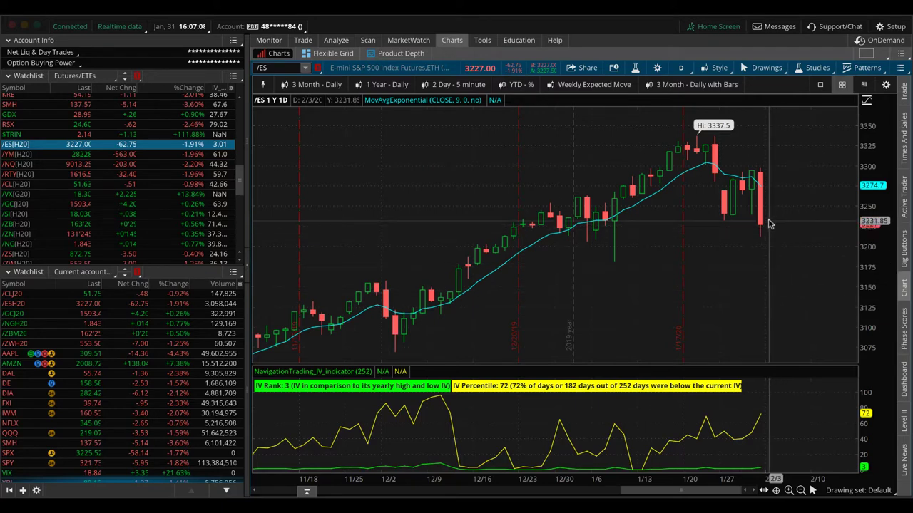
{"action": "mouse_move", "coordinate": [769, 224]}
{"action": "left_mouse_down"}
{"action": "mouse_move", "coordinate": [800, 233]}
{"action": "mouse_move", "coordinate": [774, 229]}
{"action": "mouse_move", "coordinate": [794, 204]}
{"action": "mouse_move", "coordinate": [805, 301]}
{"action": "left_mouse_up"}
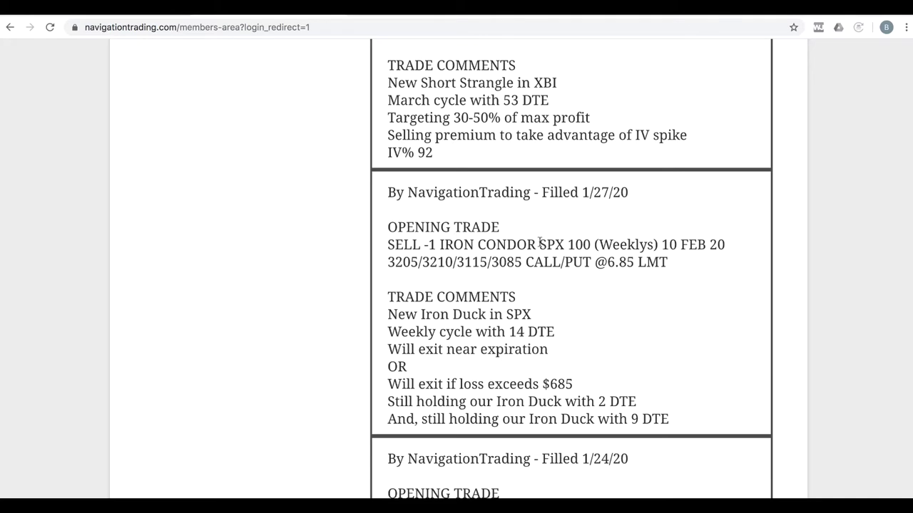
Highlight "14 DTE" in the SPX Iron Duck alert's trade comments and switch back to thinkorswim.
{"action": "double_click", "coordinate": [541, 243]}
{"action": "left_click_drag", "start_coordinate": [509, 332], "coordinate": [567, 333]}
{"action": "key", "text": "super+Tab"}
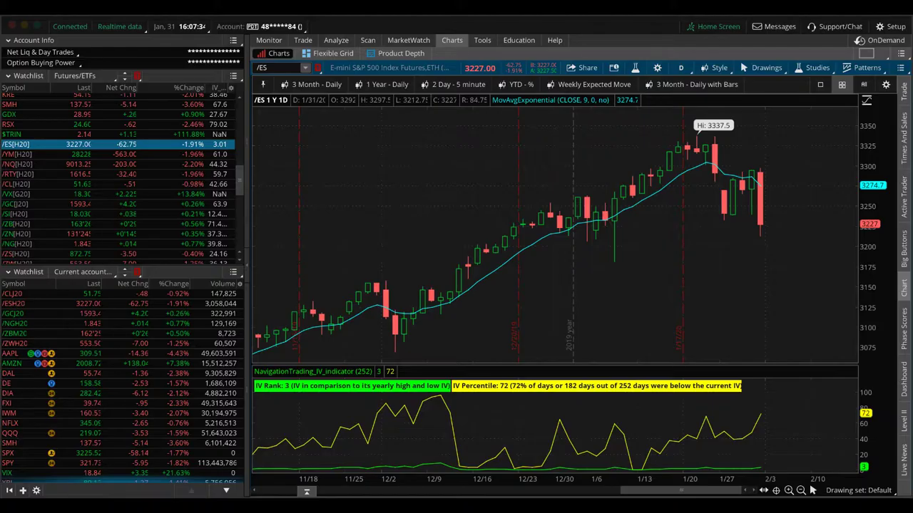
Display the SPX risk profile and set its price slice at 3226.02.
{"action": "left_click", "coordinate": [125, 453]}
{"action": "left_click", "coordinate": [337, 40]}
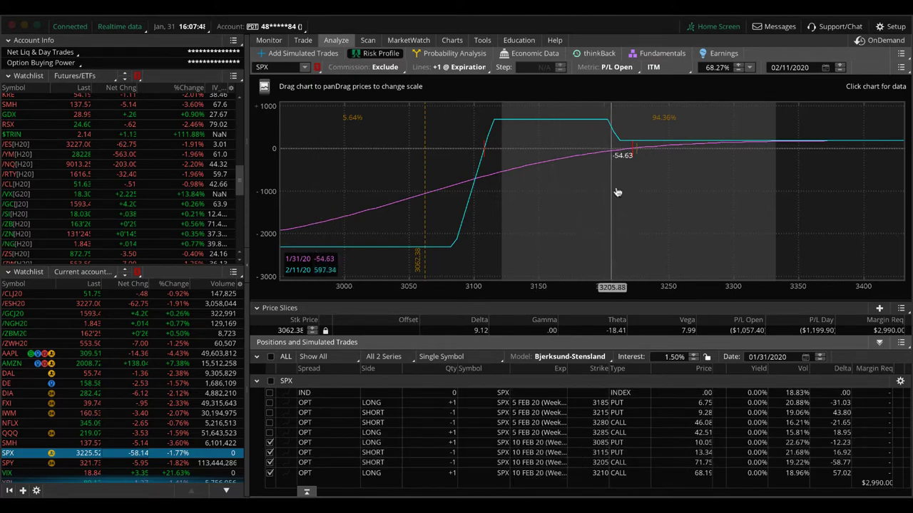
{"action": "left_click", "coordinate": [636, 168]}
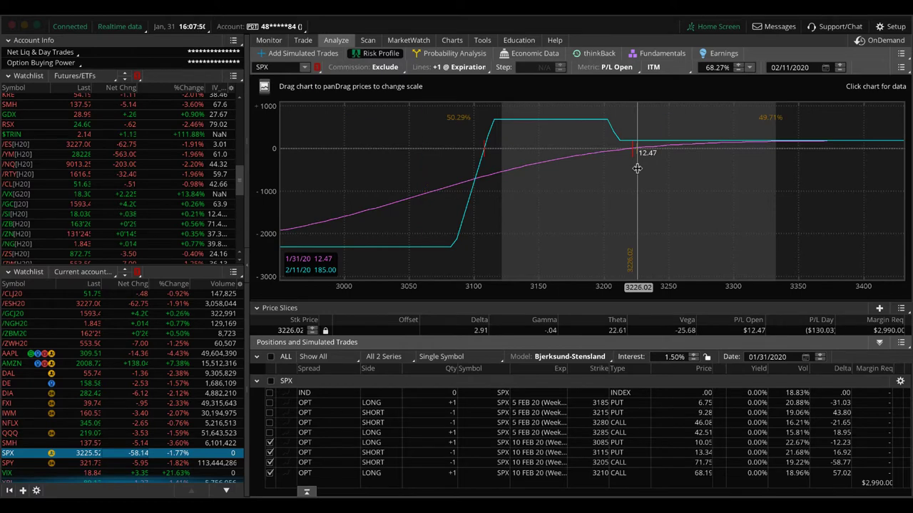
Exclude the four 10 FEB 20 SPX option legs from the risk profile and include the four 5 FEB 20 legs instead.
{"action": "left_click", "coordinate": [269, 473]}
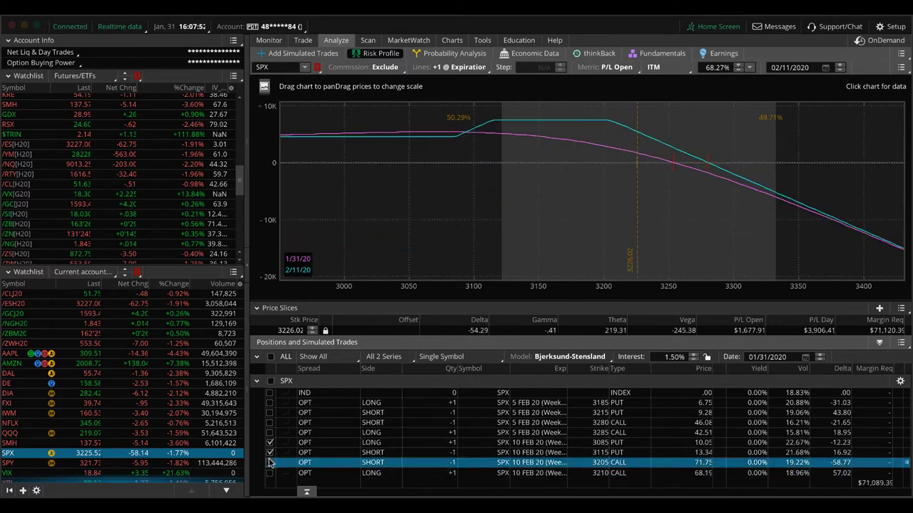
{"action": "left_click", "coordinate": [270, 462]}
{"action": "left_click", "coordinate": [270, 452]}
{"action": "left_click", "coordinate": [270, 442]}
{"action": "left_click", "coordinate": [269, 433]}
{"action": "left_click", "coordinate": [270, 423]}
{"action": "left_click", "coordinate": [269, 412]}
{"action": "left_click", "coordinate": [270, 403]}
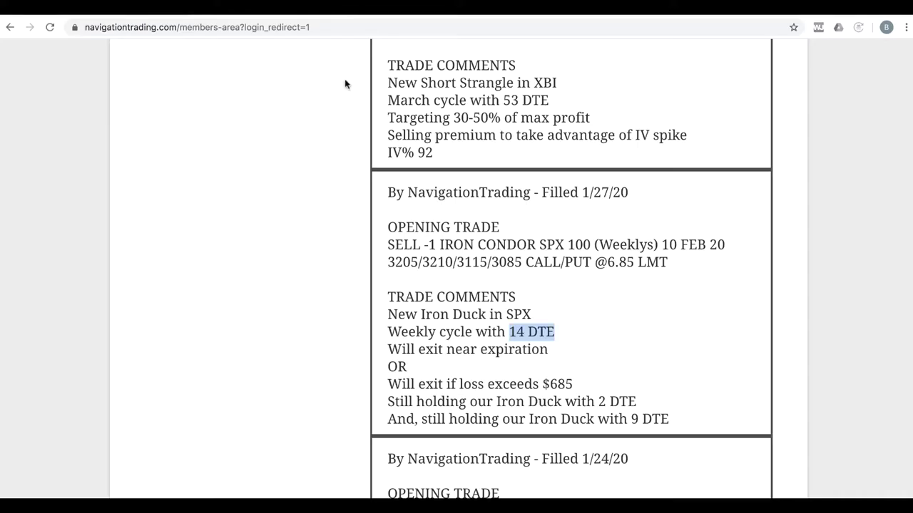
Review the XBI short strangle alert in the members area and display XBI's risk profile in thinkorswim.
{"action": "scroll", "coordinate": [414, 230], "scroll_direction": "up", "scroll_amount": 5}
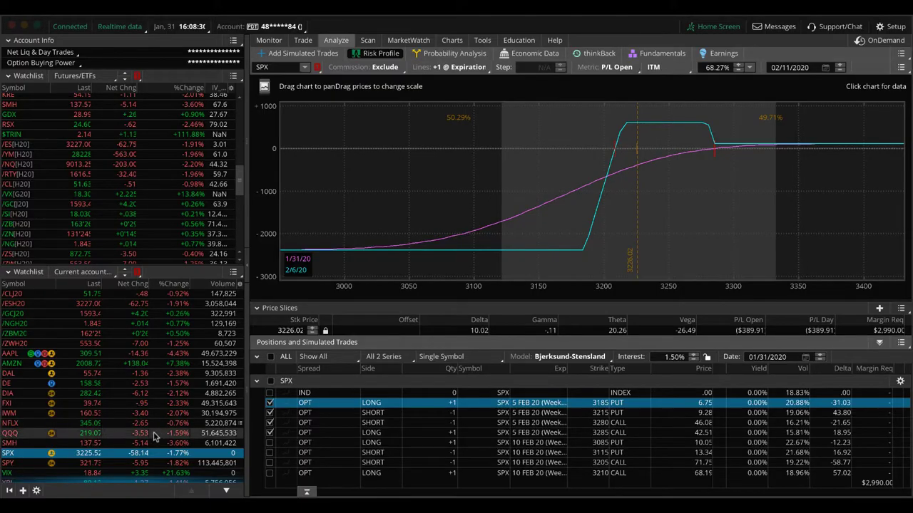
{"action": "left_click", "coordinate": [150, 454]}
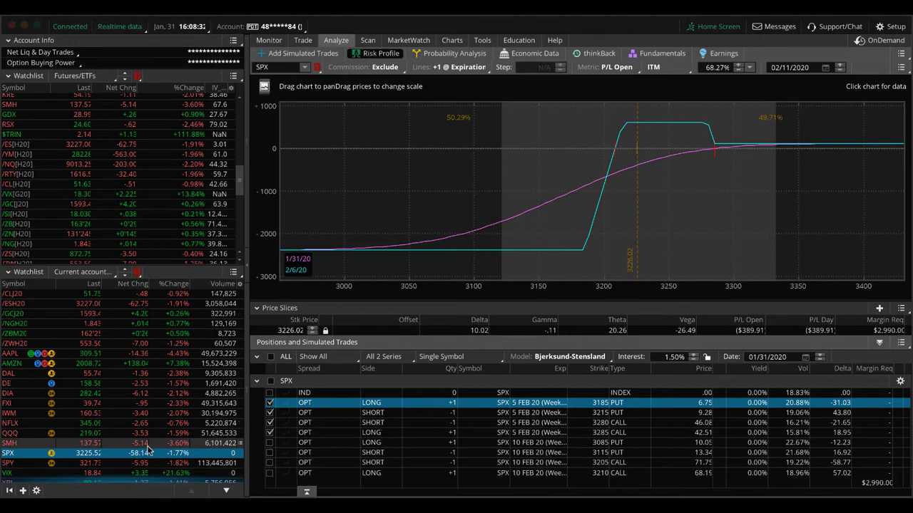
{"action": "scroll", "coordinate": [157, 442], "scroll_direction": "down", "scroll_amount": 5}
{"action": "left_click", "coordinate": [180, 408]}
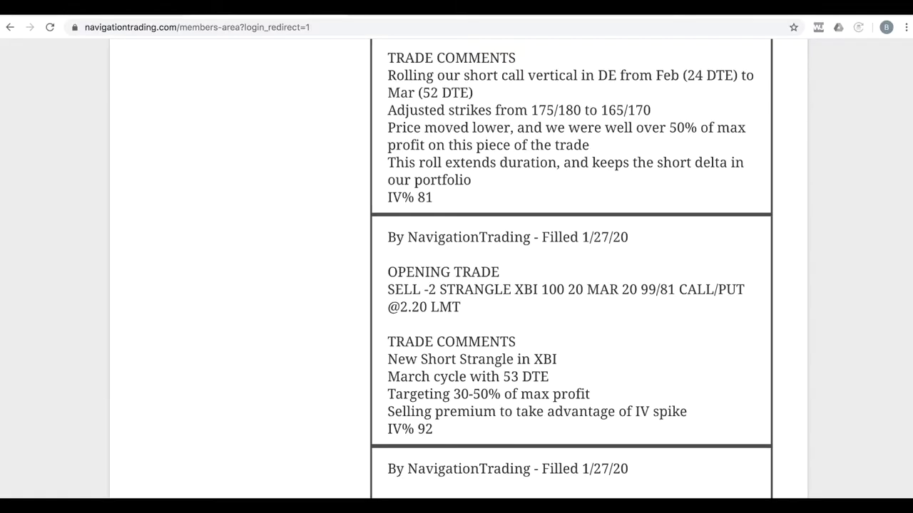
Highlight "50% of max" in the DE vertical roll alert and display DE's risk profile in thinkorswim.
{"action": "scroll", "coordinate": [385, 238], "scroll_direction": "up", "scroll_amount": 3}
{"action": "scroll", "coordinate": [386, 239], "scroll_direction": "up", "scroll_amount": 2}
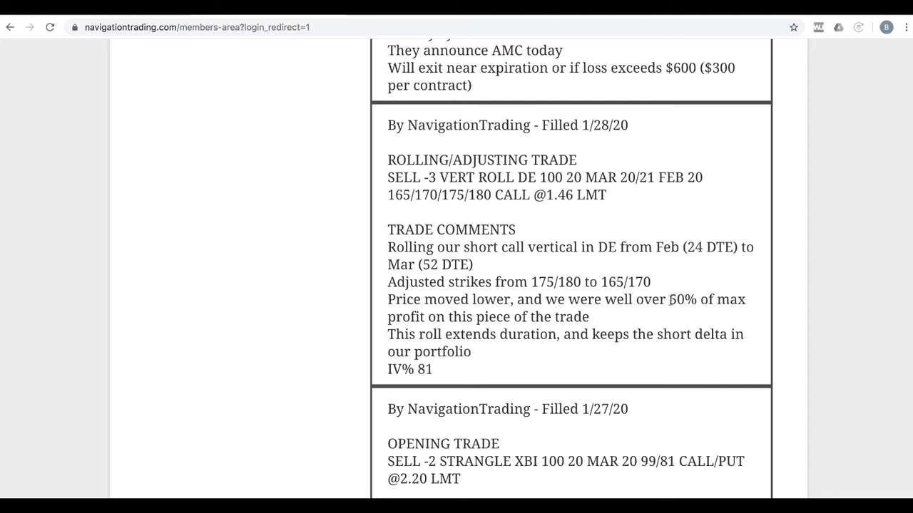
{"action": "left_click_drag", "start_coordinate": [667, 300], "coordinate": [750, 301]}
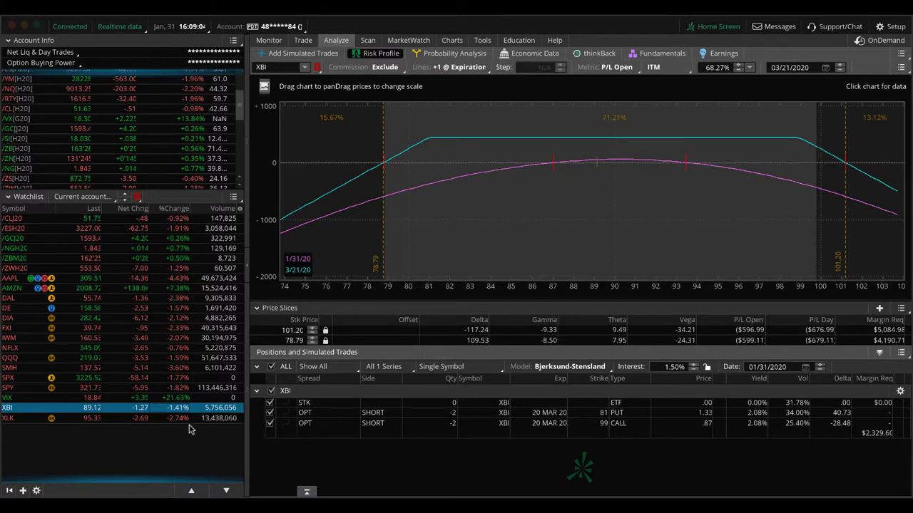
{"action": "left_click", "coordinate": [157, 310]}
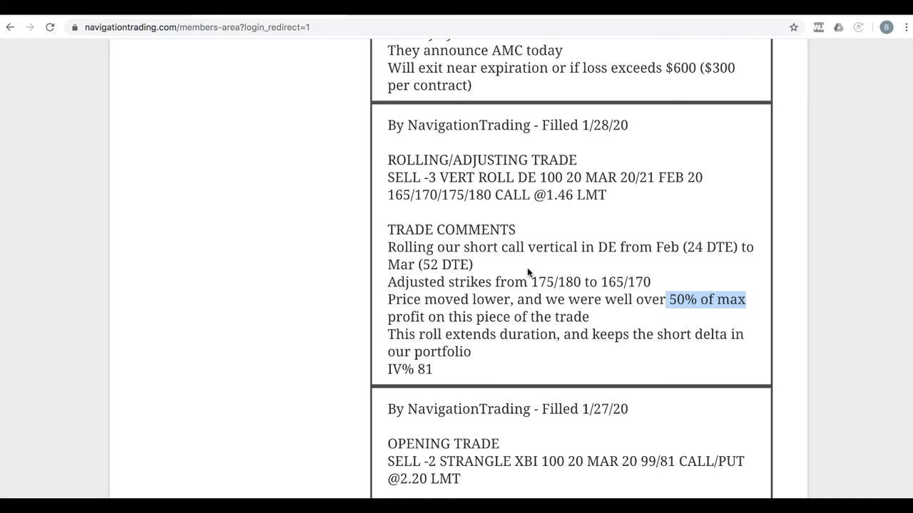
Highlight "3 DTE" in the AAPL Iron Duck opening alert and "Booked beak profit on the trade" in its closing alert.
{"action": "scroll", "coordinate": [528, 272], "scroll_direction": "up", "scroll_amount": 5}
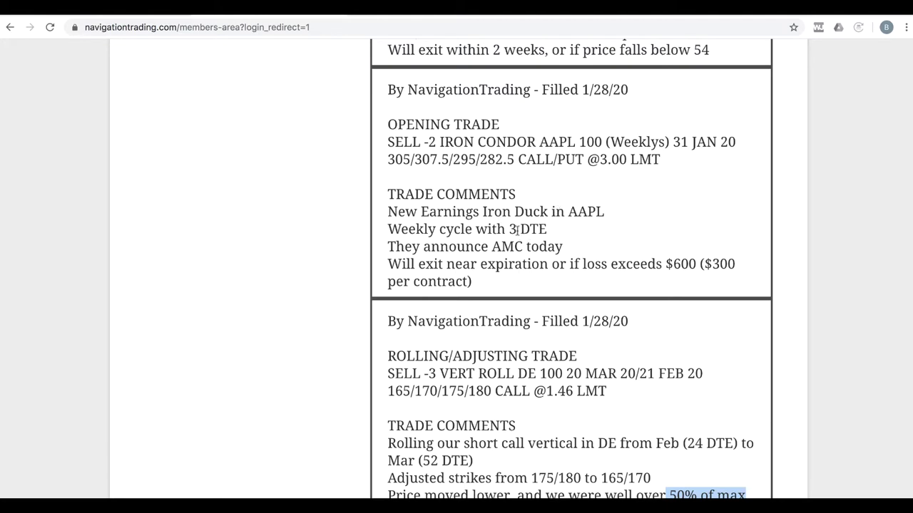
{"action": "left_click_drag", "start_coordinate": [508, 229], "coordinate": [548, 231]}
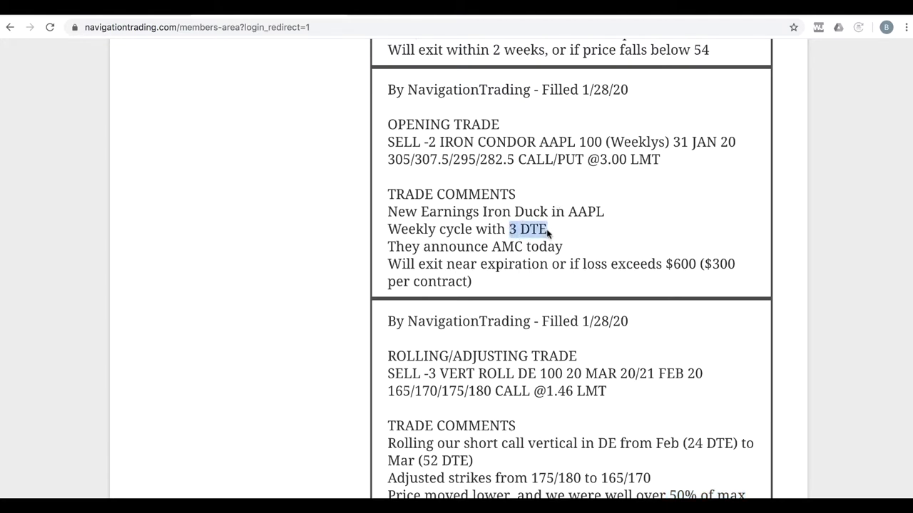
{"action": "scroll", "coordinate": [547, 231], "scroll_direction": "up", "scroll_amount": 5}
{"action": "scroll", "coordinate": [547, 230], "scroll_direction": "up", "scroll_amount": 10}
{"action": "scroll", "coordinate": [547, 234], "scroll_direction": "up", "scroll_amount": 10}
{"action": "scroll", "coordinate": [546, 232], "scroll_direction": "up", "scroll_amount": 10}
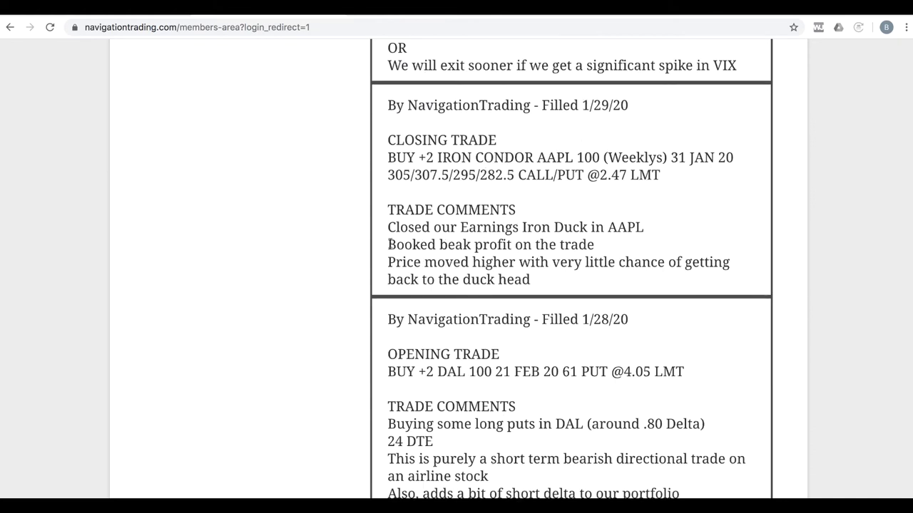
{"action": "left_click_drag", "start_coordinate": [389, 244], "coordinate": [599, 246]}
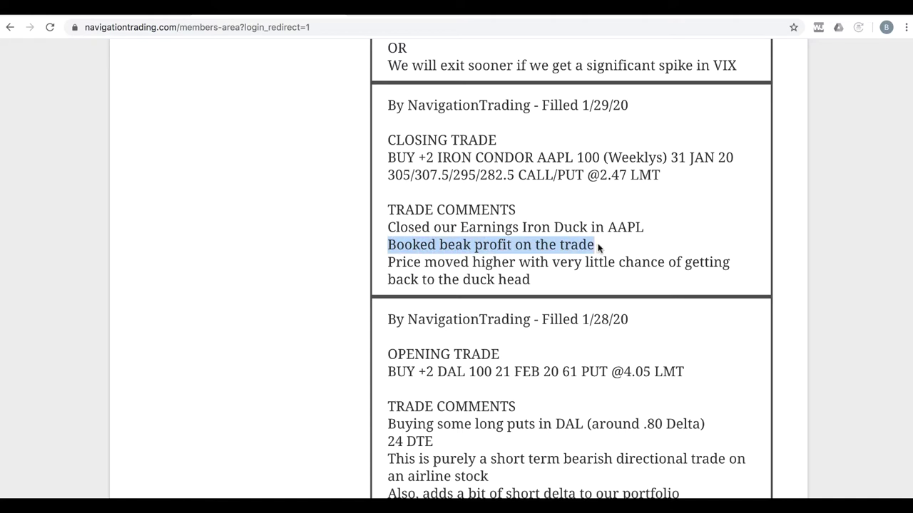
Read the DAL long put alert filled 1/28/20 and display DAL's risk profile in thinkorswim.
{"action": "scroll", "coordinate": [551, 332], "scroll_direction": "down", "scroll_amount": 5}
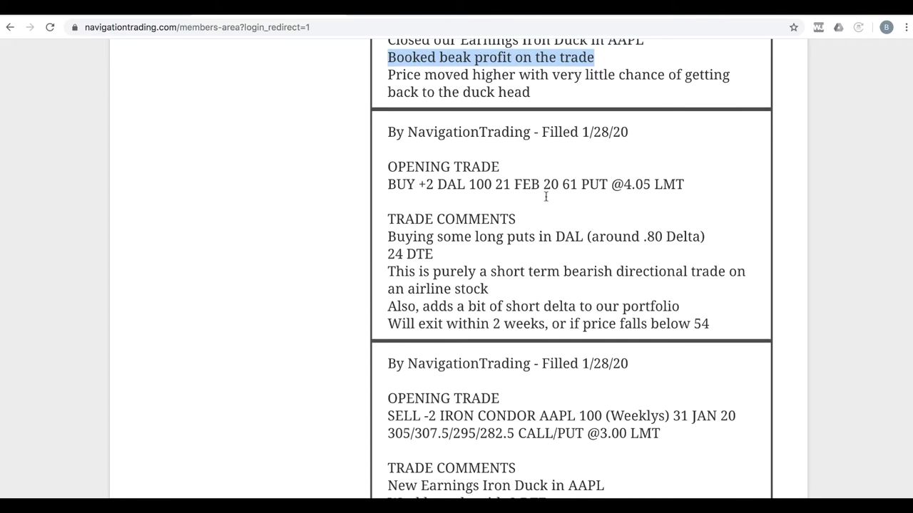
{"action": "left_click", "coordinate": [523, 241]}
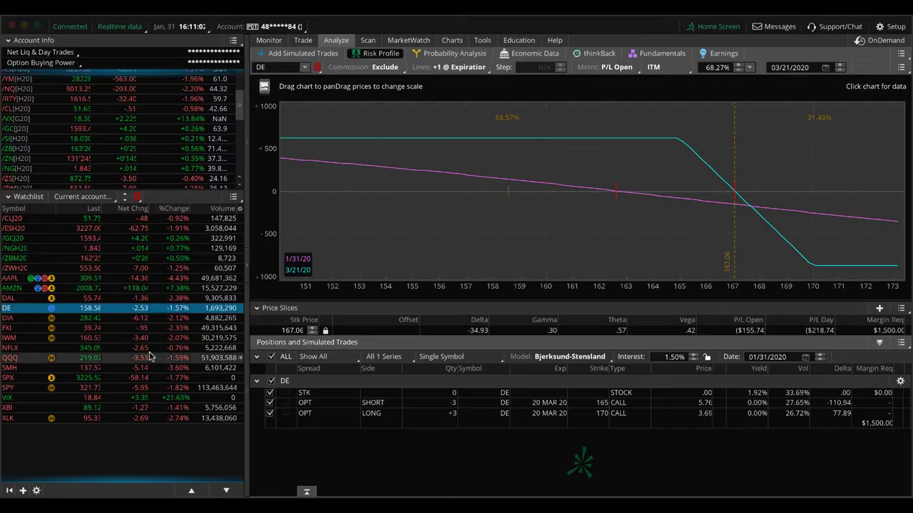
{"action": "left_click", "coordinate": [154, 299]}
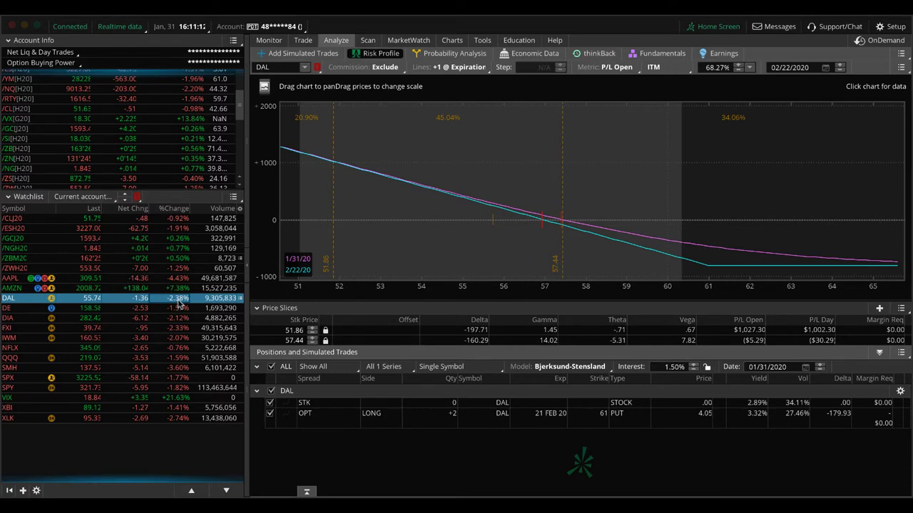
Set a price slice at 55.73 on the DAL risk profile, and display DAL's price chart.
{"action": "left_click", "coordinate": [179, 304]}
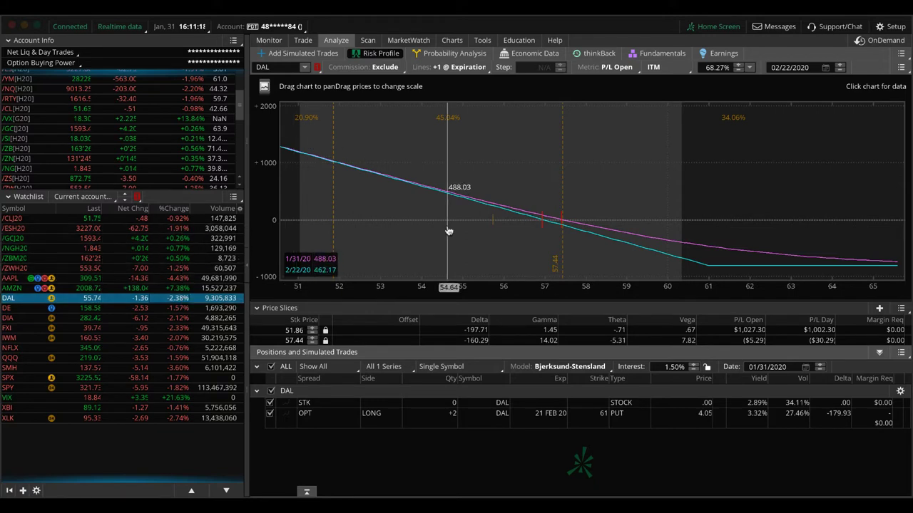
{"action": "left_click", "coordinate": [492, 226]}
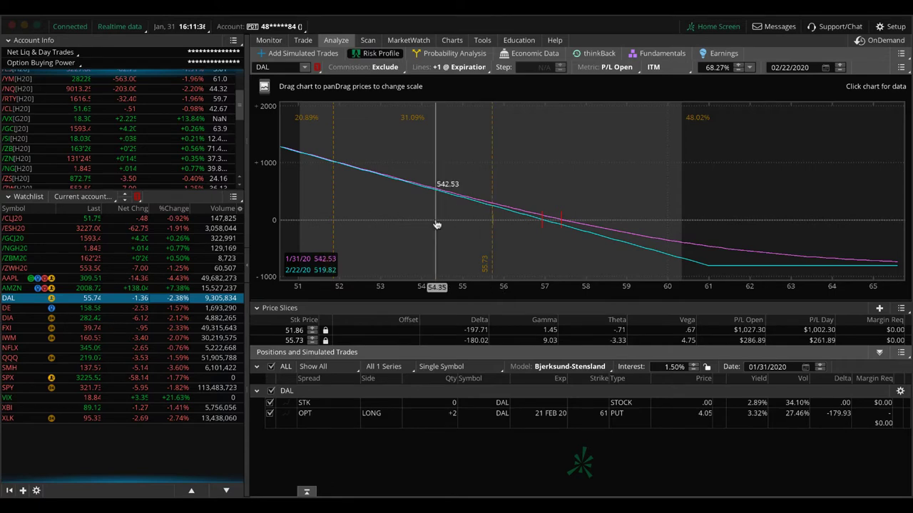
{"action": "left_click", "coordinate": [451, 40]}
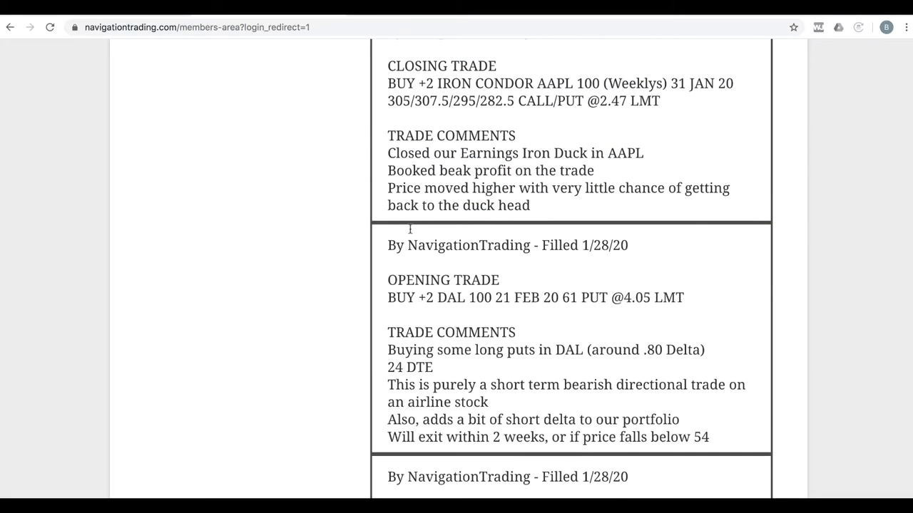
Highlight the VIX symbol, "139 DTE" and "60 DTE" in the VIX Bunker trade alert filled 1/29/20.
{"action": "scroll", "coordinate": [410, 229], "scroll_direction": "up", "scroll_amount": 5}
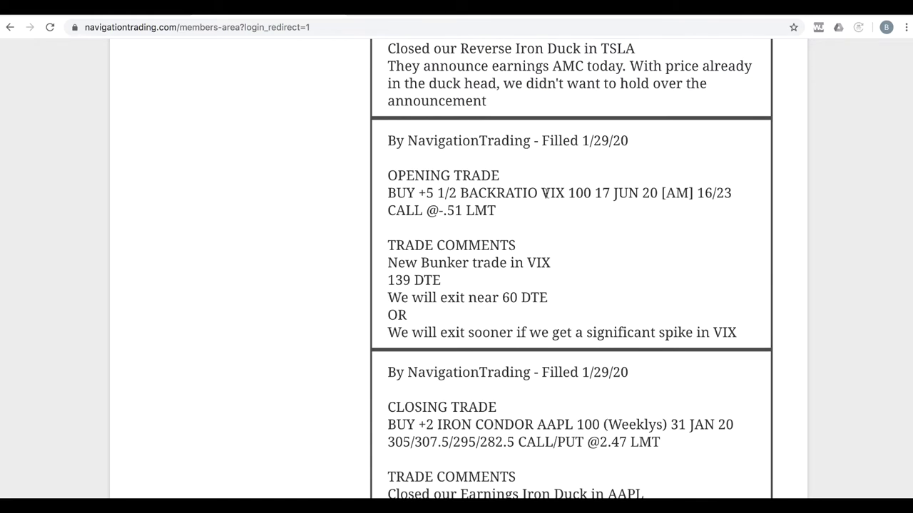
{"action": "left_click_drag", "start_coordinate": [541, 194], "coordinate": [565, 194]}
{"action": "left_click", "coordinate": [388, 280]}
{"action": "left_click_drag", "start_coordinate": [389, 279], "coordinate": [448, 282]}
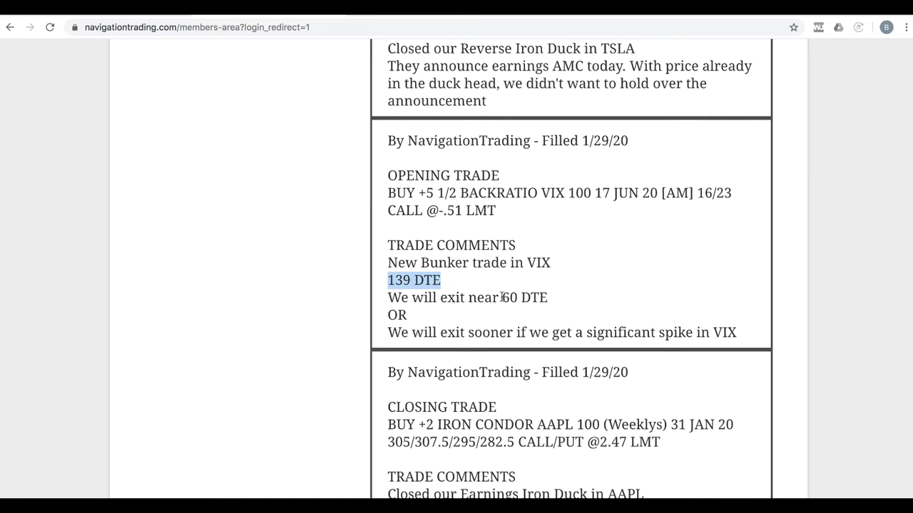
{"action": "left_click_drag", "start_coordinate": [500, 297], "coordinate": [547, 300]}
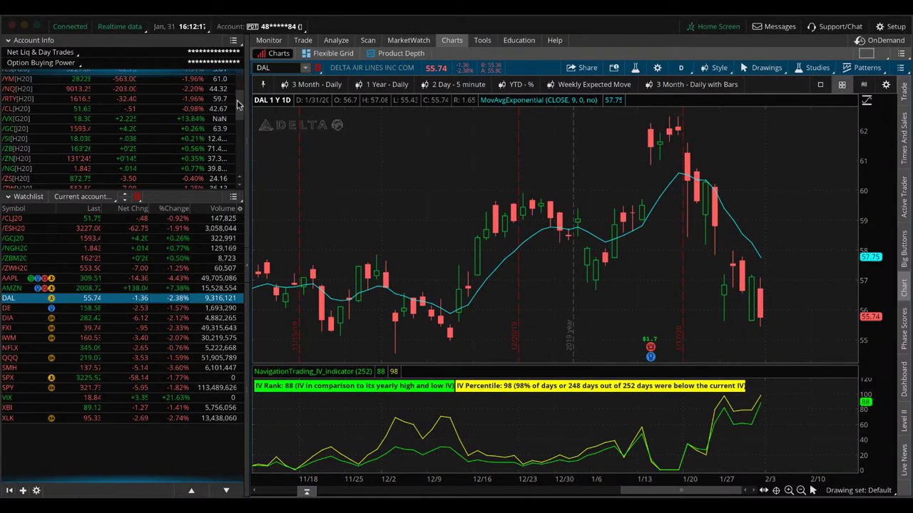
Find VIX in the Futures/ETFs watchlist in thinkorswim and display its price chart.
{"action": "left_click_drag", "start_coordinate": [238, 105], "coordinate": [238, 47]}
{"action": "scroll", "coordinate": [164, 100], "scroll_direction": "up", "scroll_amount": 3}
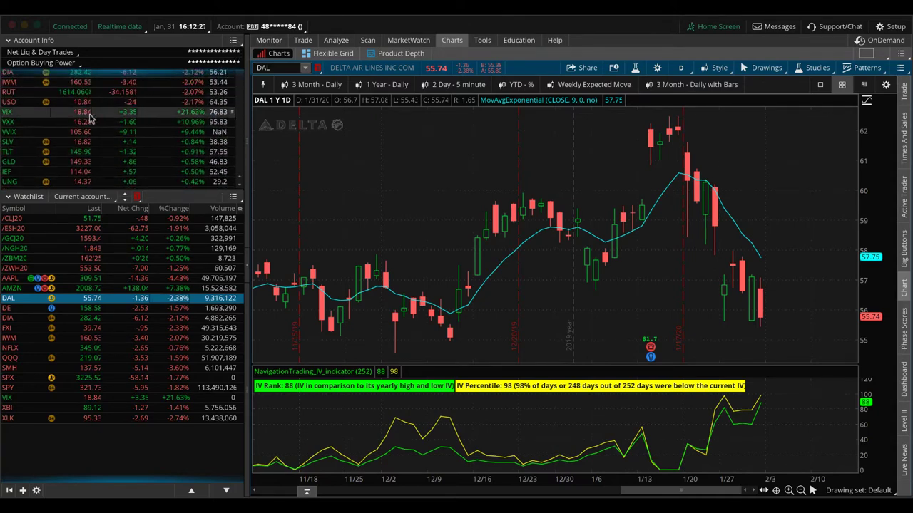
{"action": "left_click", "coordinate": [192, 116]}
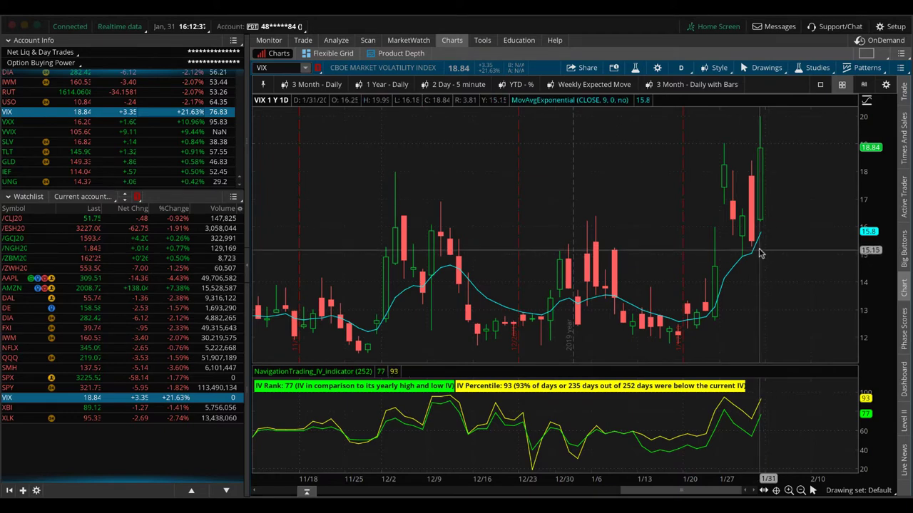
Mark the latest rise on the VIX chart with a freehand stroke and switch the chart to the 1 Year - Daily timeframe.
{"action": "mouse_move", "coordinate": [759, 251]}
{"action": "left_mouse_down"}
{"action": "mouse_move", "coordinate": [772, 234]}
{"action": "mouse_move", "coordinate": [784, 150]}
{"action": "left_mouse_up"}
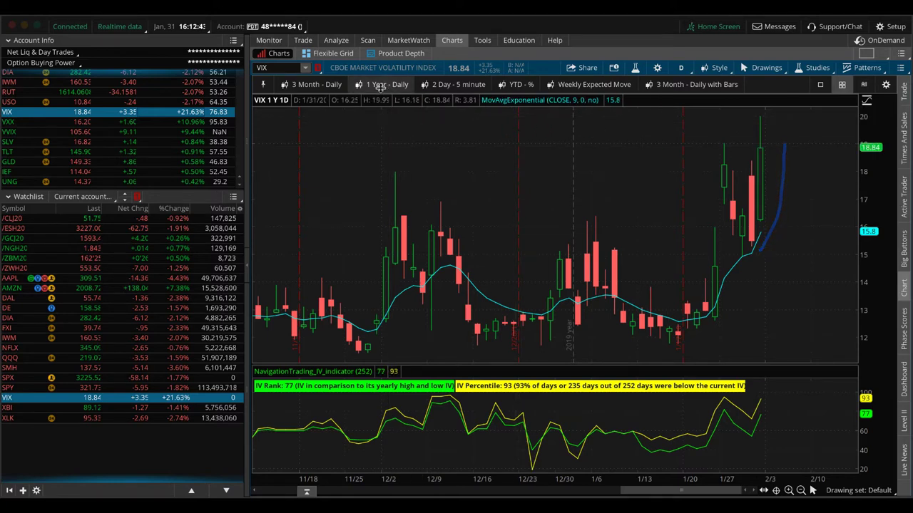
{"action": "left_click", "coordinate": [382, 84]}
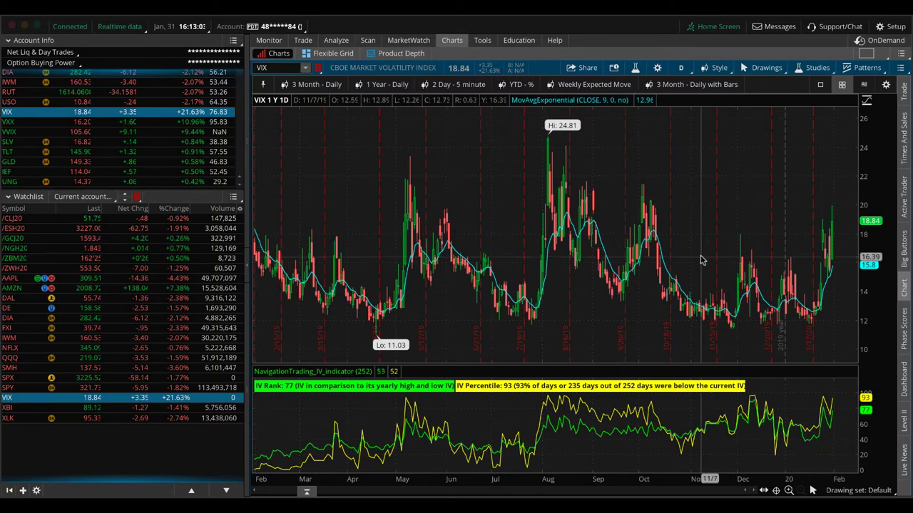
Display VIX's risk profile and include the short 16 call and long 23 call positions in the plot.
{"action": "left_click", "coordinate": [336, 40]}
{"action": "mouse_move", "coordinate": [336, 40]}
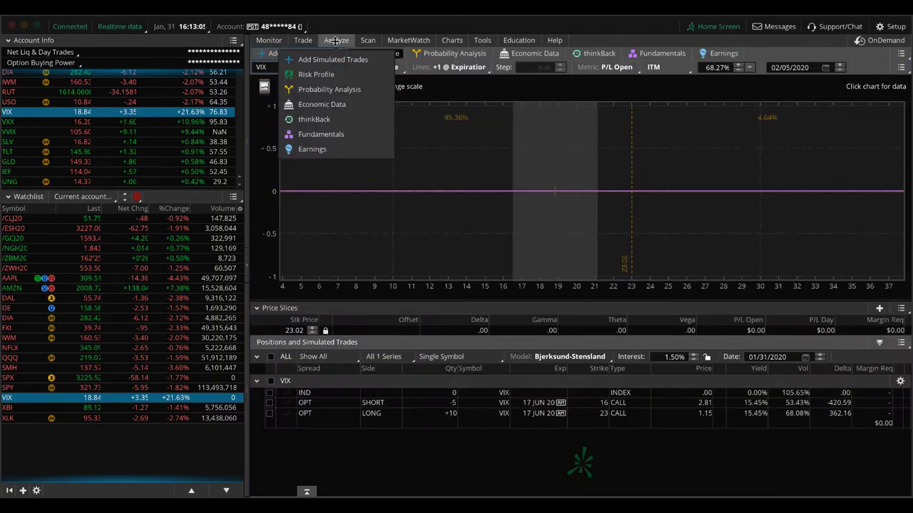
{"action": "left_click", "coordinate": [269, 403]}
{"action": "left_click", "coordinate": [270, 414]}
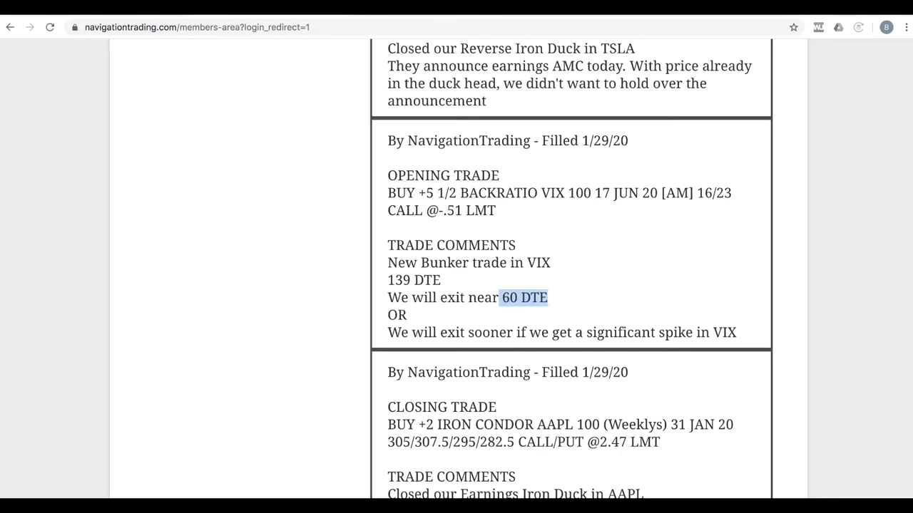
Review the TSLA Reverse Iron Duck trade alerts filled 1/29/20, and load TSLA in the thinkorswim risk profile.
{"action": "scroll", "coordinate": [379, 281], "scroll_direction": "up", "scroll_amount": 5}
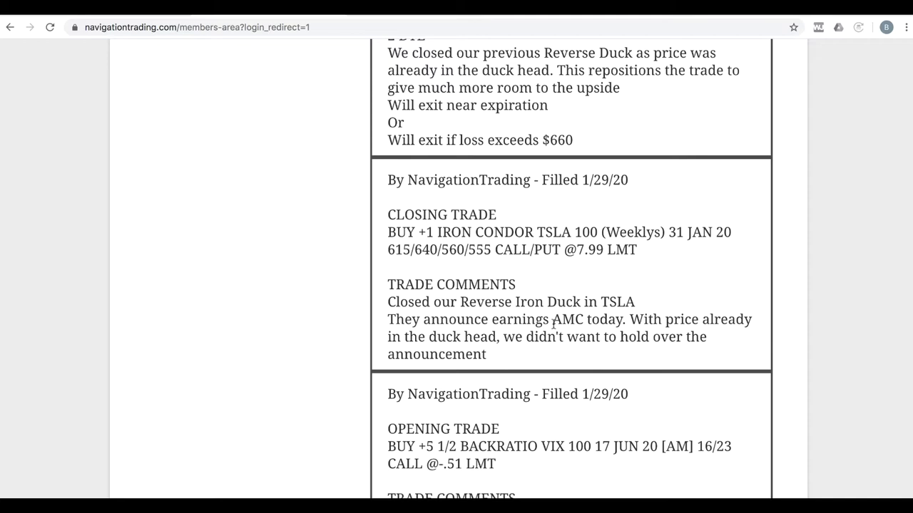
{"action": "scroll", "coordinate": [553, 323], "scroll_direction": "up", "scroll_amount": 3}
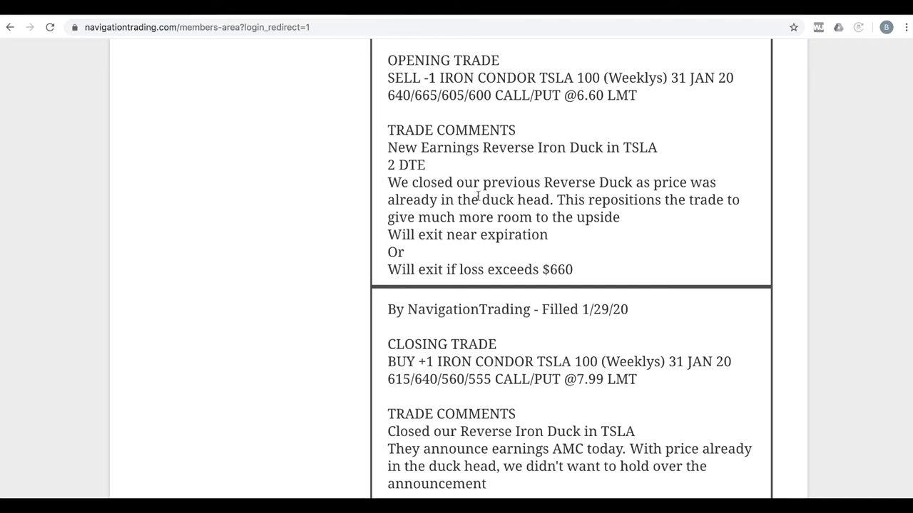
{"action": "scroll", "coordinate": [477, 197], "scroll_direction": "up", "scroll_amount": 1}
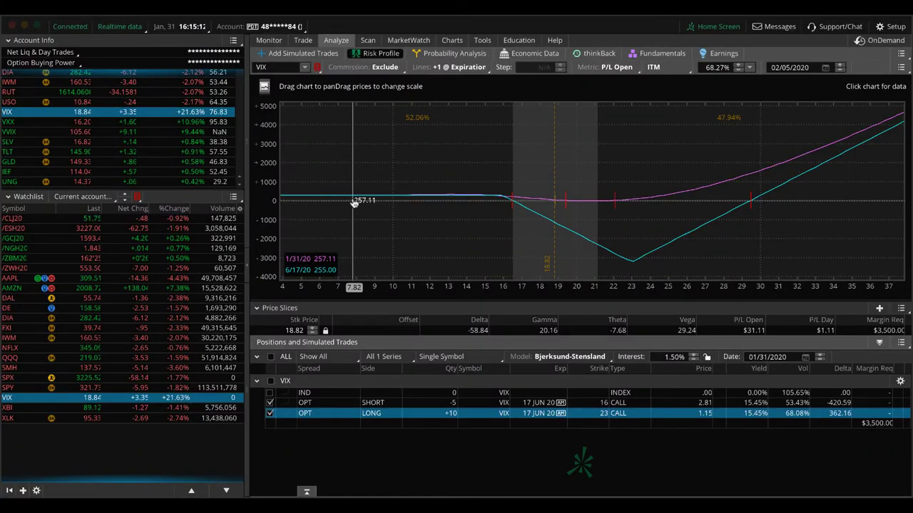
{"action": "left_click", "coordinate": [283, 67]}
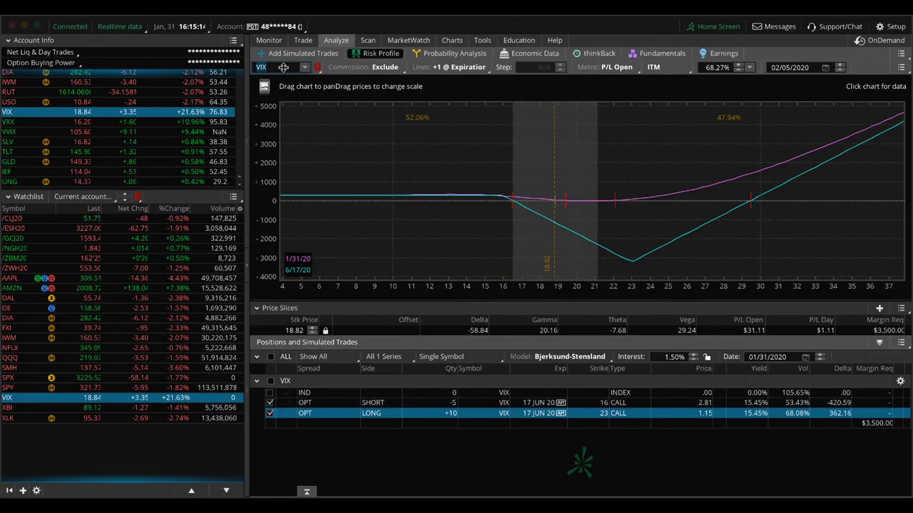
{"action": "type", "text": "TSLA"}
{"action": "key", "text": "Return"}
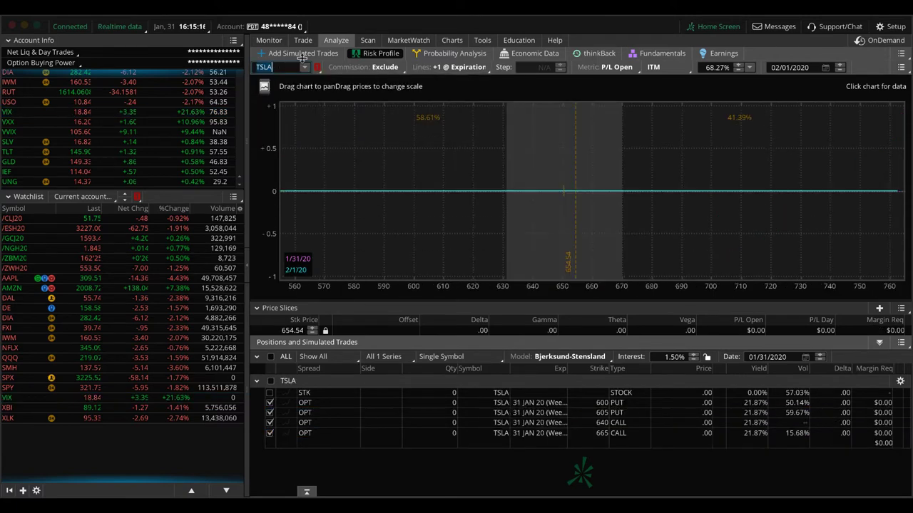
Display TSLA's price chart, enlarge the most recent months, and switch it to the 2 Day - 5 minute timeframe.
{"action": "left_click", "coordinate": [454, 40]}
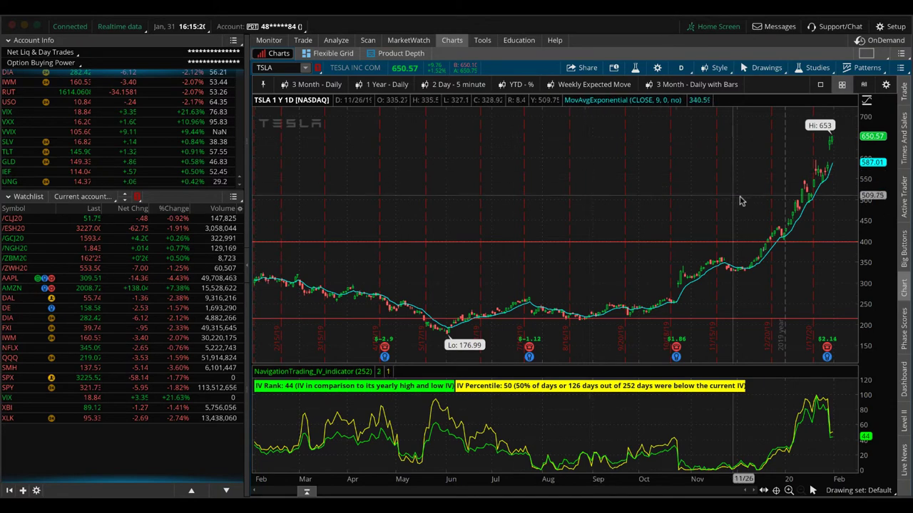
{"action": "left_click_drag", "start_coordinate": [688, 179], "coordinate": [856, 184]}
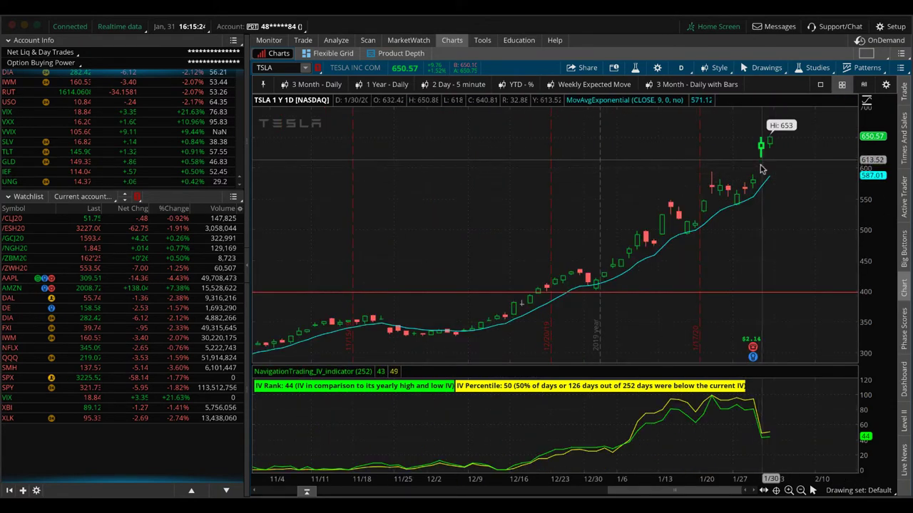
{"action": "left_click", "coordinate": [447, 85]}
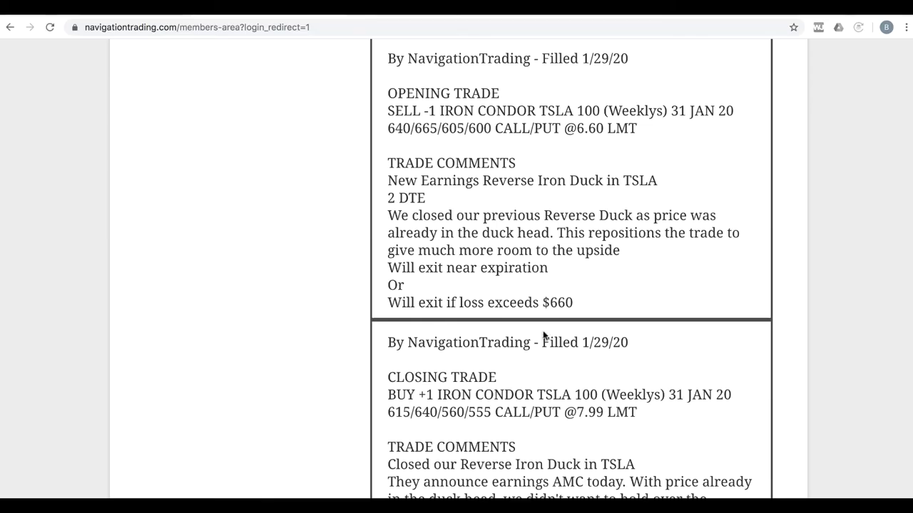
Find the expired SPX Iron Duck alert filled 1/30/20, highlight its "$125" profit, and continue to the SMH strangle alert.
{"action": "scroll", "coordinate": [544, 332], "scroll_direction": "up", "scroll_amount": 5}
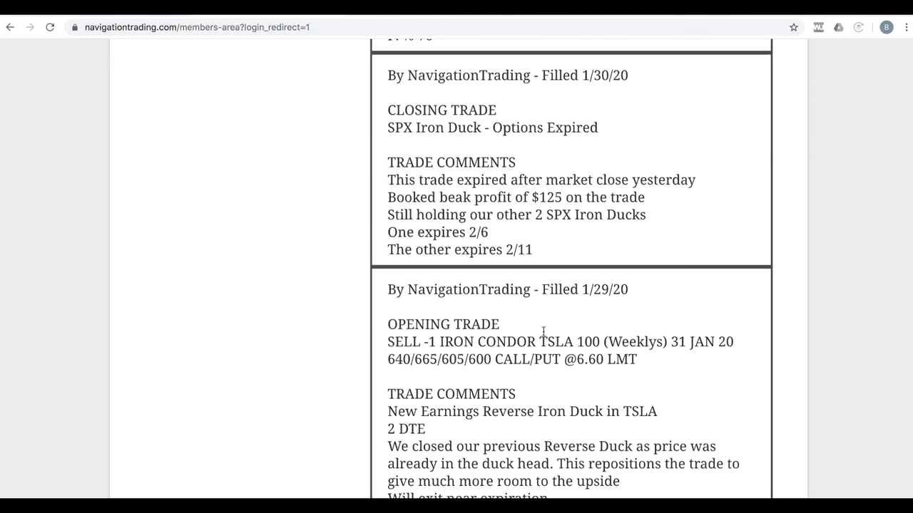
{"action": "scroll", "coordinate": [543, 332], "scroll_direction": "up", "scroll_amount": 2}
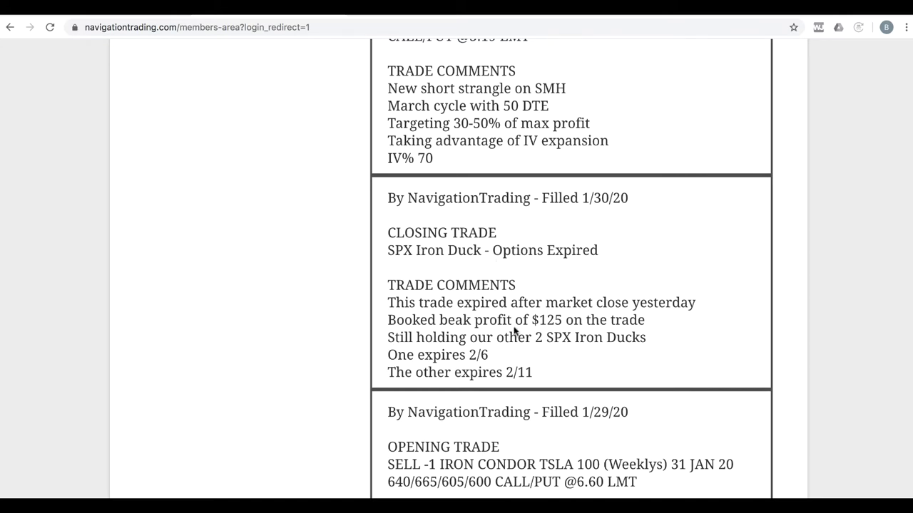
{"action": "left_click_drag", "start_coordinate": [529, 320], "coordinate": [568, 320]}
{"action": "scroll", "coordinate": [568, 320], "scroll_direction": "up", "scroll_amount": 3}
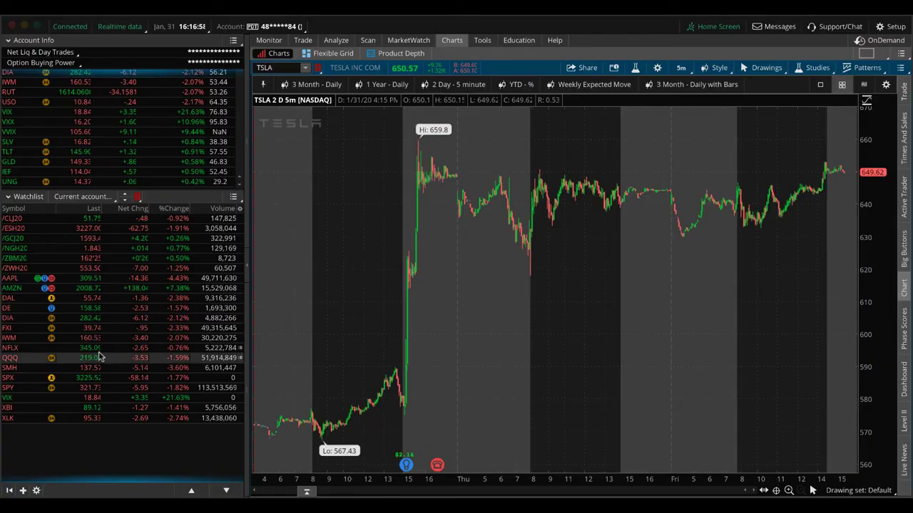
Display SMH's 3 Month - Daily price chart in thinkorswim, followed by its risk profile.
{"action": "left_click", "coordinate": [100, 369]}
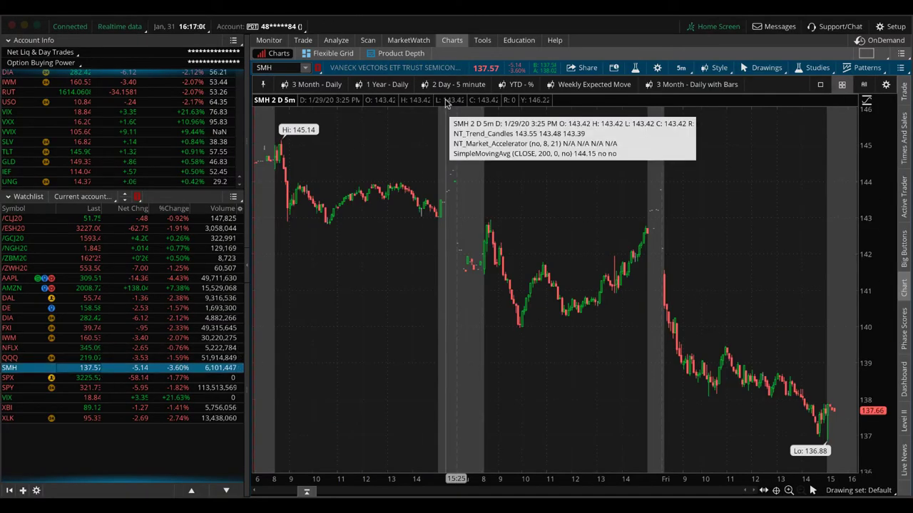
{"action": "left_click", "coordinate": [317, 84]}
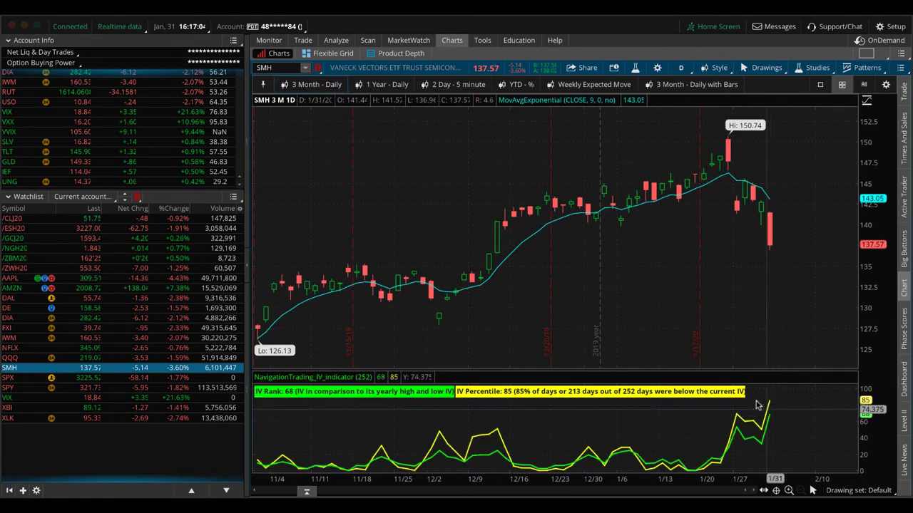
{"action": "left_click", "coordinate": [339, 40]}
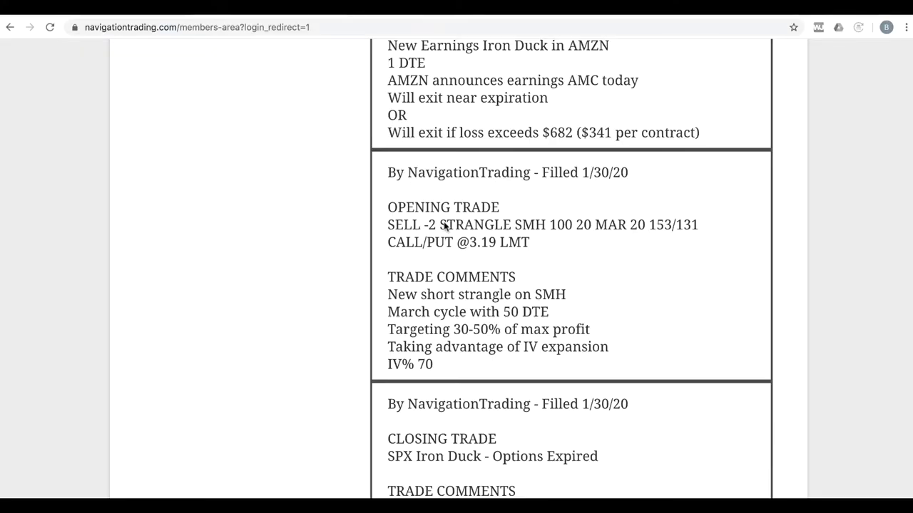
Find the AMZN Iron Duck alert filled 1/30/20, and display AMZN's price chart in the 2 Day - 5 minute timeframe.
{"action": "scroll", "coordinate": [467, 261], "scroll_direction": "up", "scroll_amount": 3}
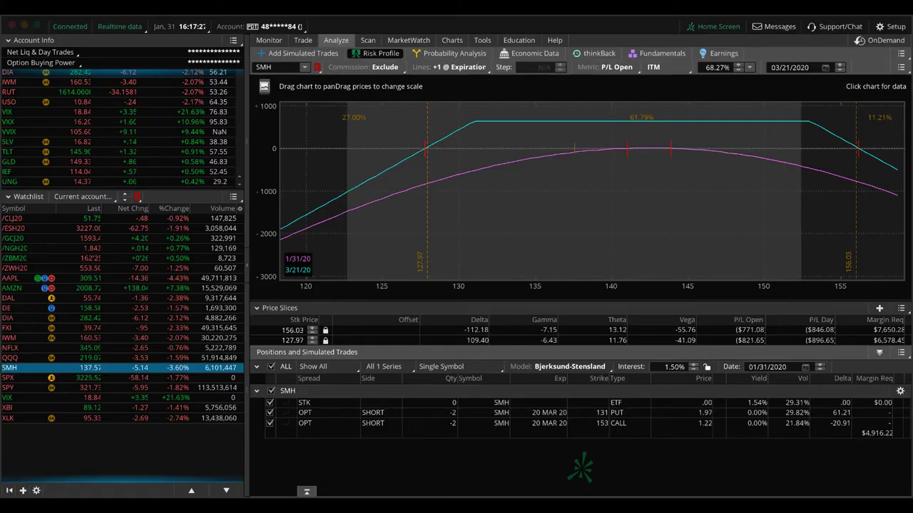
{"action": "left_click", "coordinate": [452, 40]}
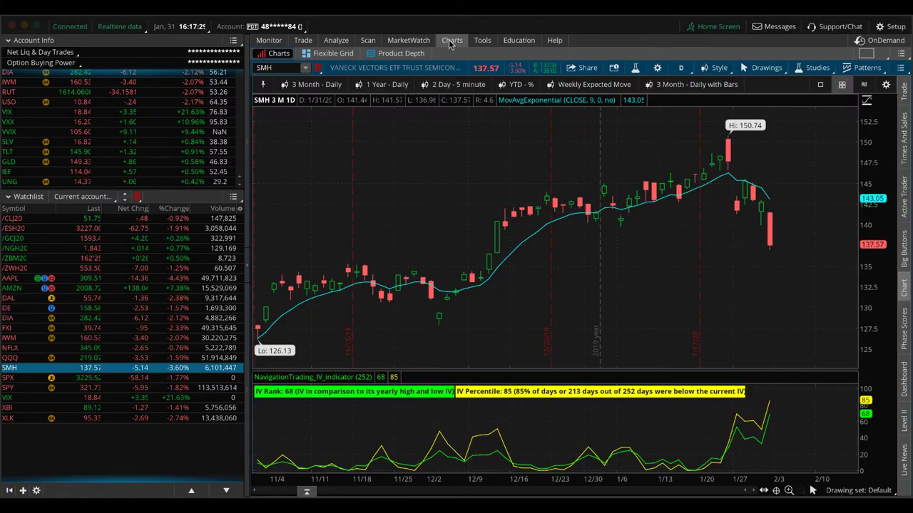
{"action": "left_click", "coordinate": [77, 288]}
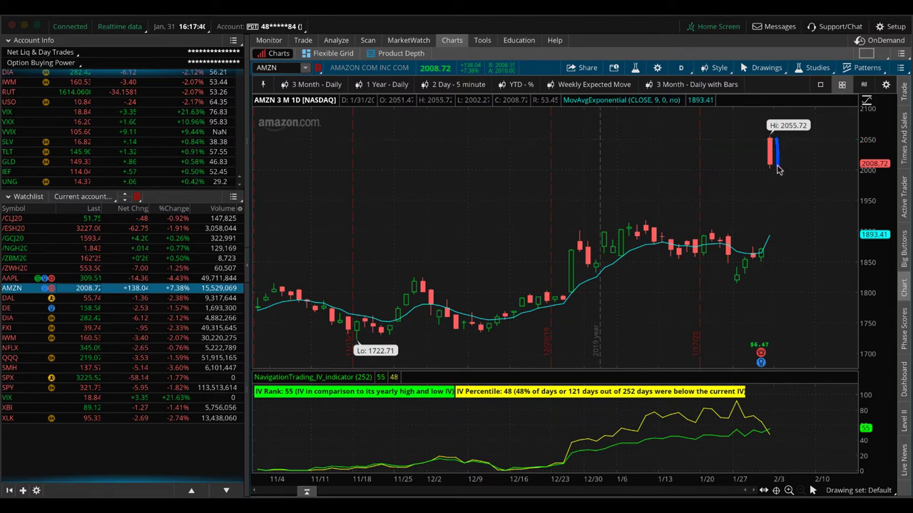
{"action": "left_click", "coordinate": [462, 84]}
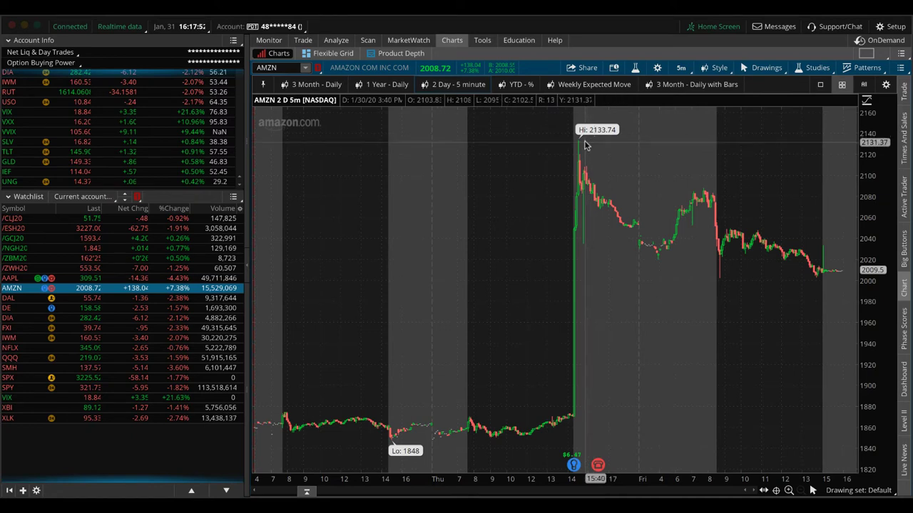
Mark AMZN's decline from its post-earnings high with a freehand stroke, and display AMZN's risk profile.
{"action": "mouse_move", "coordinate": [583, 142]}
{"action": "left_mouse_down"}
{"action": "mouse_move", "coordinate": [754, 215]}
{"action": "mouse_move", "coordinate": [821, 264]}
{"action": "left_mouse_up"}
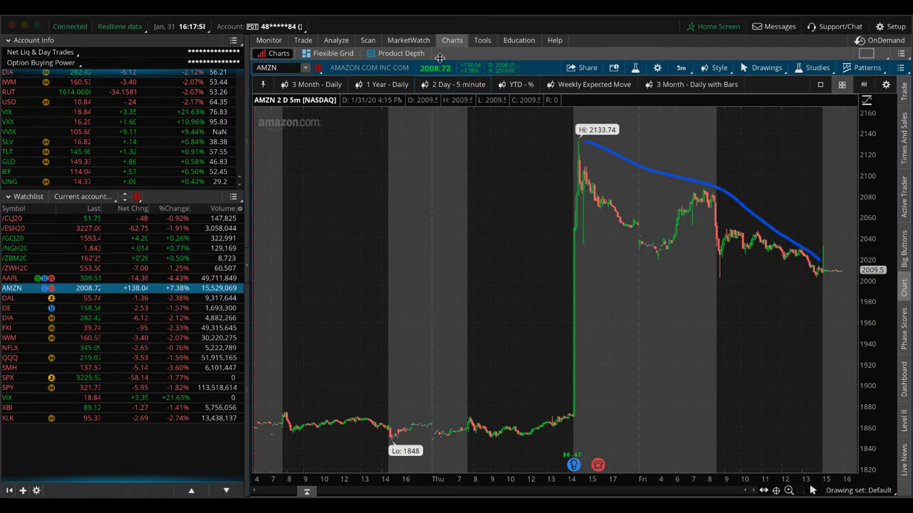
{"action": "mouse_move", "coordinate": [339, 43]}
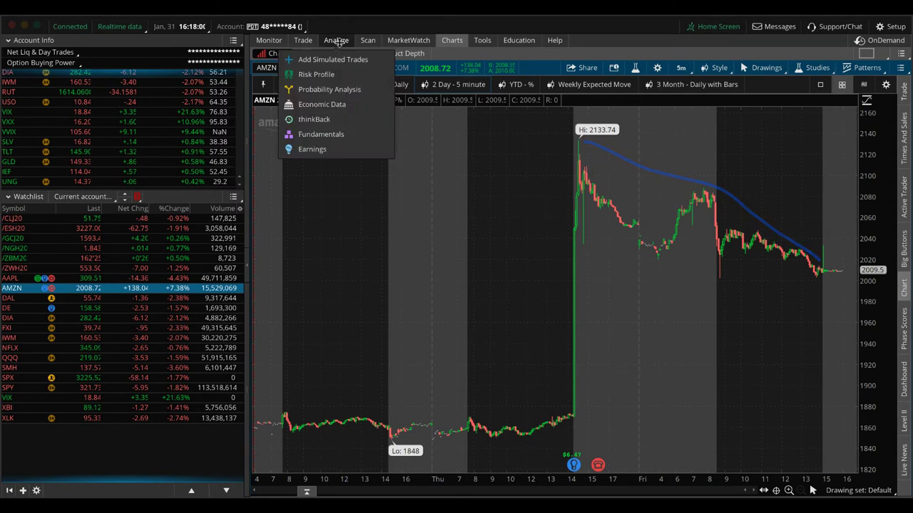
{"action": "left_click", "coordinate": [338, 41]}
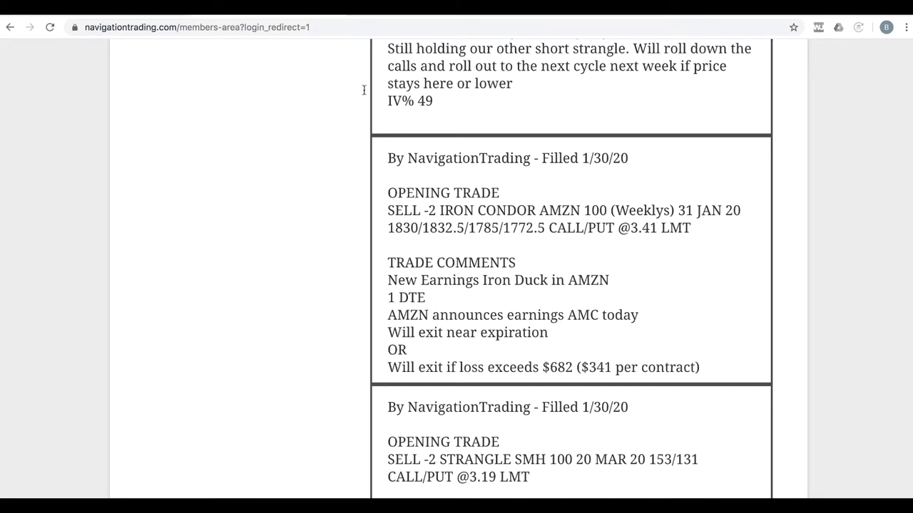
Move to the trade alert above the AMZN one, and load the /NGH20 risk profile in thinkorswim.
{"action": "scroll", "coordinate": [403, 240], "scroll_direction": "up", "scroll_amount": 6}
{"action": "scroll", "coordinate": [432, 238], "scroll_direction": "up", "scroll_amount": 1}
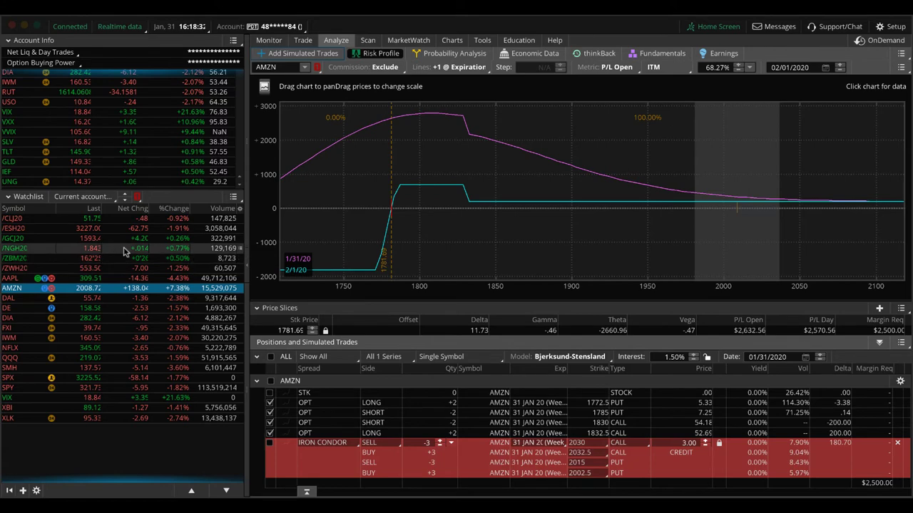
{"action": "left_click", "coordinate": [125, 251]}
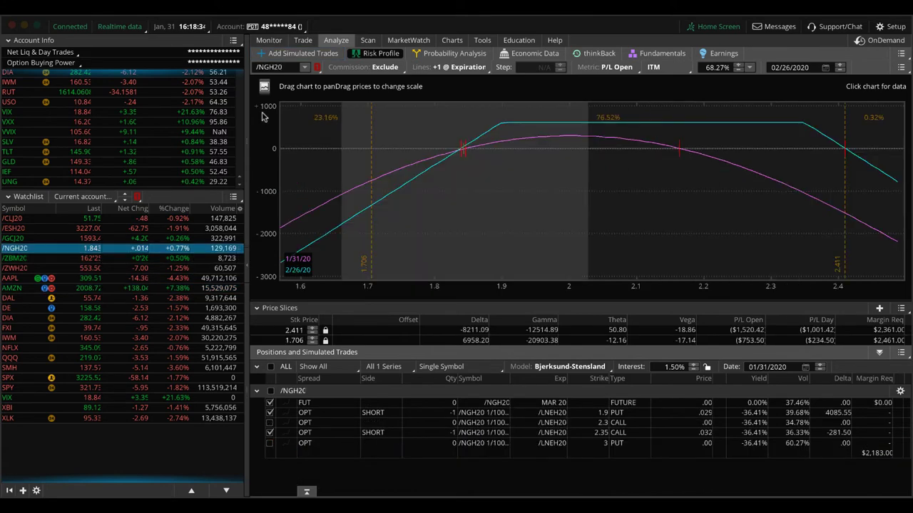
Load /NG from the Futures/ETFs watchlist for trading, and expand the APR 20 /NGJ20 (Financial) option chain in an enlarged view.
{"action": "left_click", "coordinate": [312, 40]}
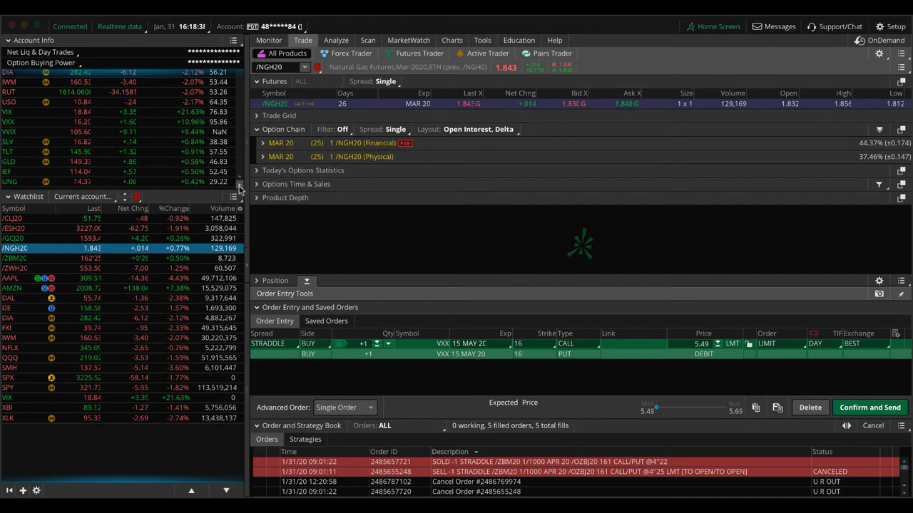
{"action": "scroll", "coordinate": [240, 182], "scroll_direction": "up", "scroll_amount": 5}
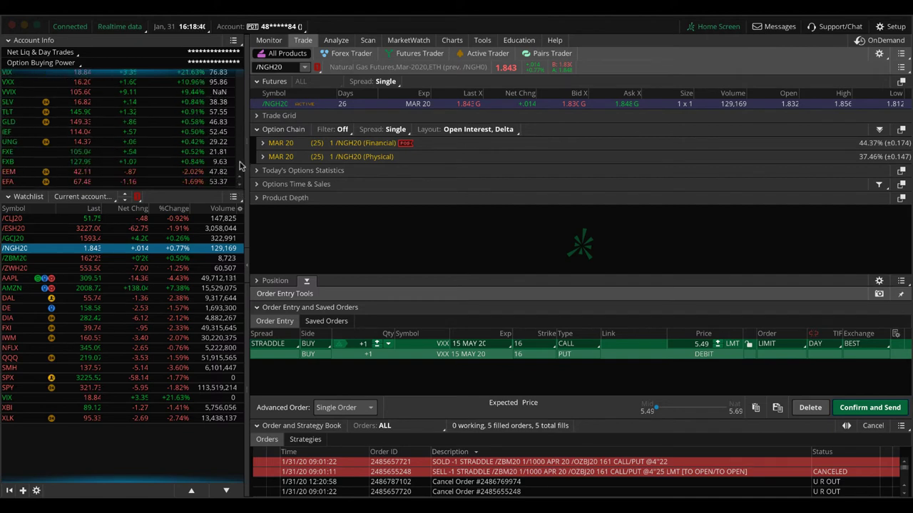
{"action": "scroll", "coordinate": [239, 165], "scroll_direction": "down", "scroll_amount": 5}
{"action": "left_click", "coordinate": [207, 152]}
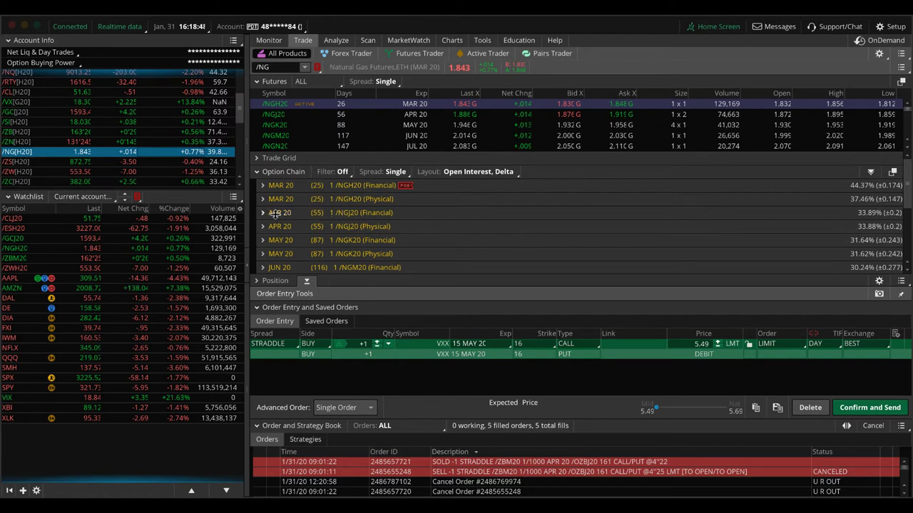
{"action": "left_click", "coordinate": [264, 213]}
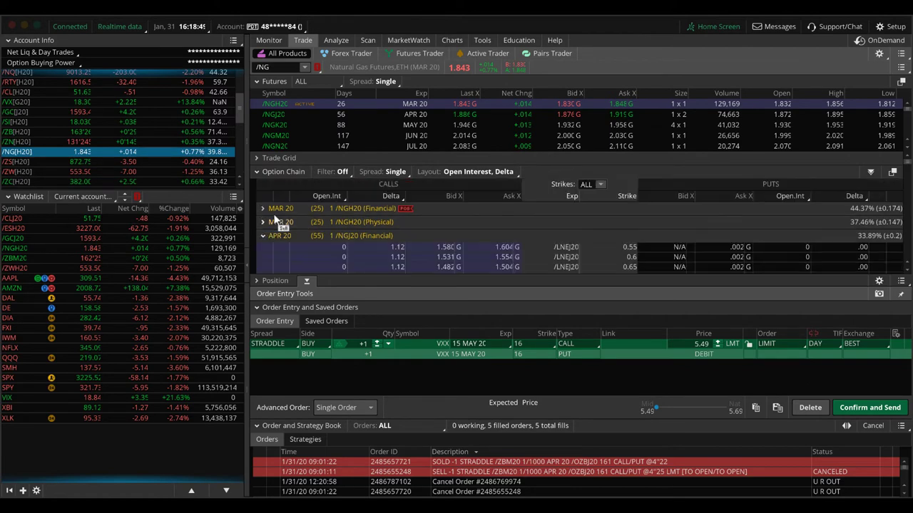
{"action": "left_click", "coordinate": [307, 281]}
Examine the open interest, deltas and bid/ask prices across the strikes of the APR 20 /NGJ20 (Financial) option chain.
{"action": "scroll", "coordinate": [414, 366], "scroll_direction": "down", "scroll_amount": 8}
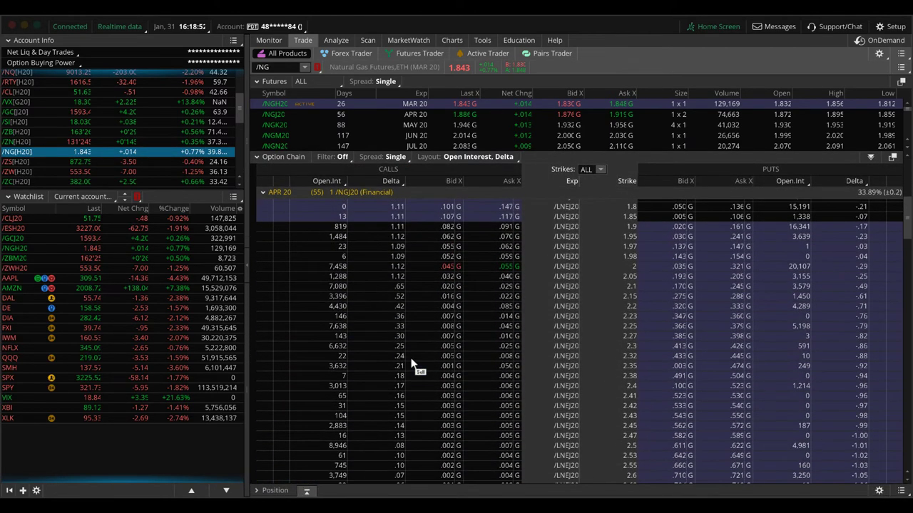
{"action": "scroll", "coordinate": [692, 421], "scroll_direction": "down", "scroll_amount": 4}
{"action": "scroll", "coordinate": [692, 421], "scroll_direction": "down", "scroll_amount": 3}
{"action": "scroll", "coordinate": [660, 437], "scroll_direction": "down", "scroll_amount": 3}
{"action": "scroll", "coordinate": [660, 441], "scroll_direction": "down", "scroll_amount": 1}
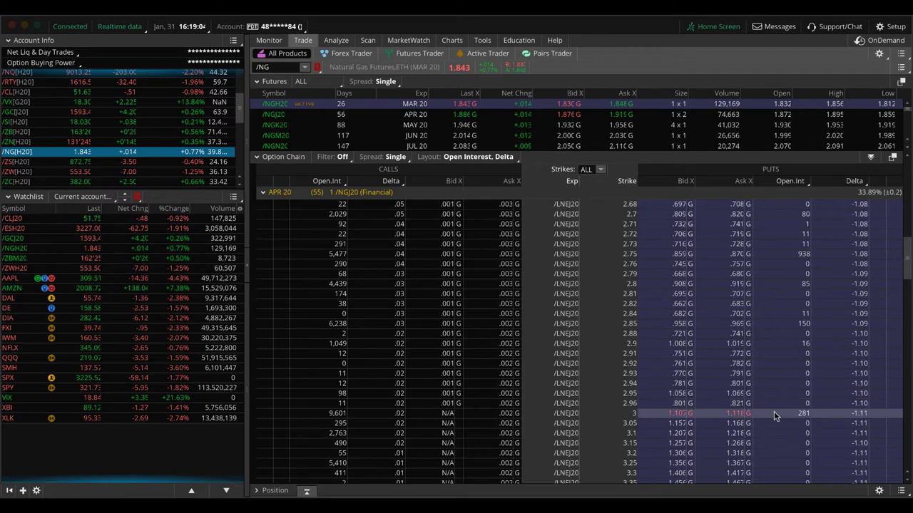
{"action": "scroll", "coordinate": [760, 421], "scroll_direction": "up", "scroll_amount": 7}
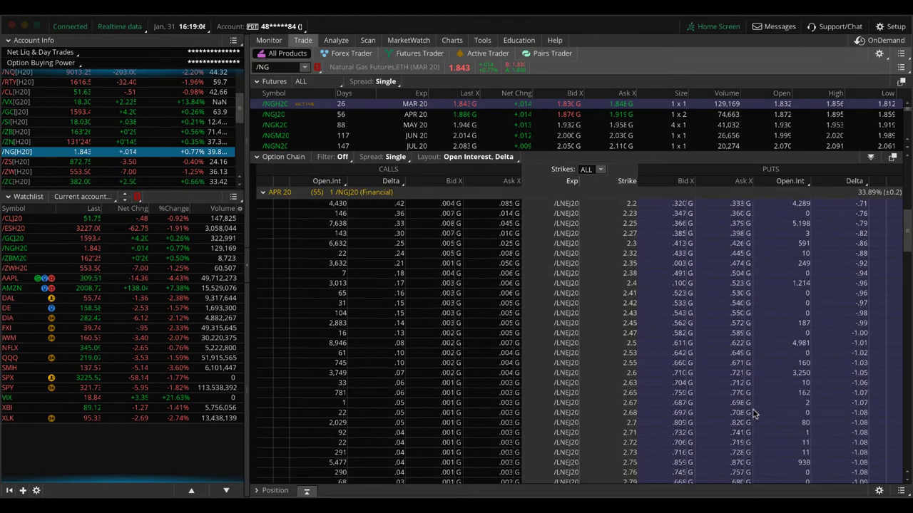
{"action": "scroll", "coordinate": [753, 413], "scroll_direction": "up", "scroll_amount": 7}
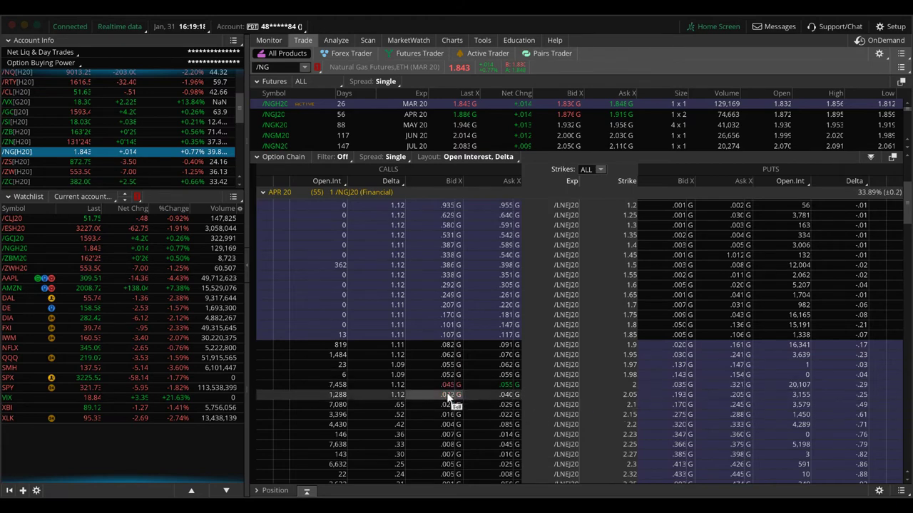
{"action": "scroll", "coordinate": [437, 414], "scroll_direction": "down", "scroll_amount": 4}
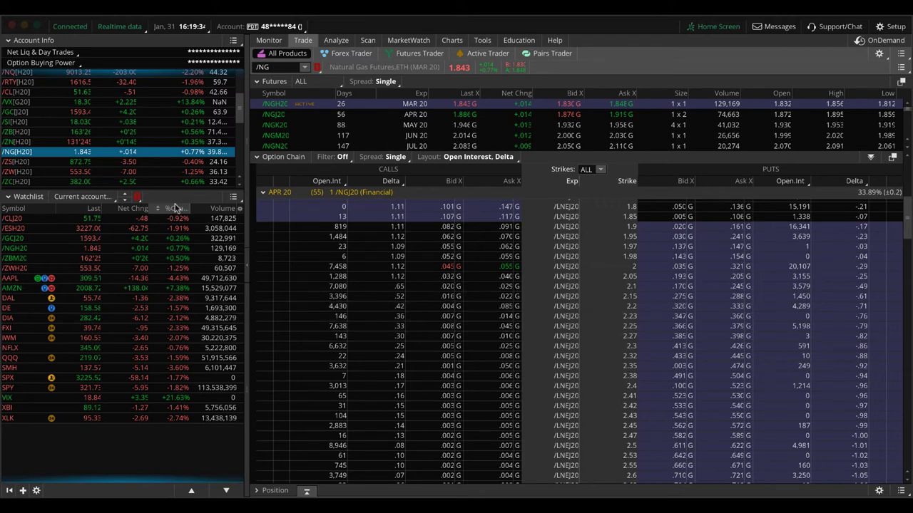
Display the /NGH20 risk profile, set its lower price slice at the 1.842 breakeven, and mark leftward from the short call strike.
{"action": "left_click", "coordinate": [149, 249]}
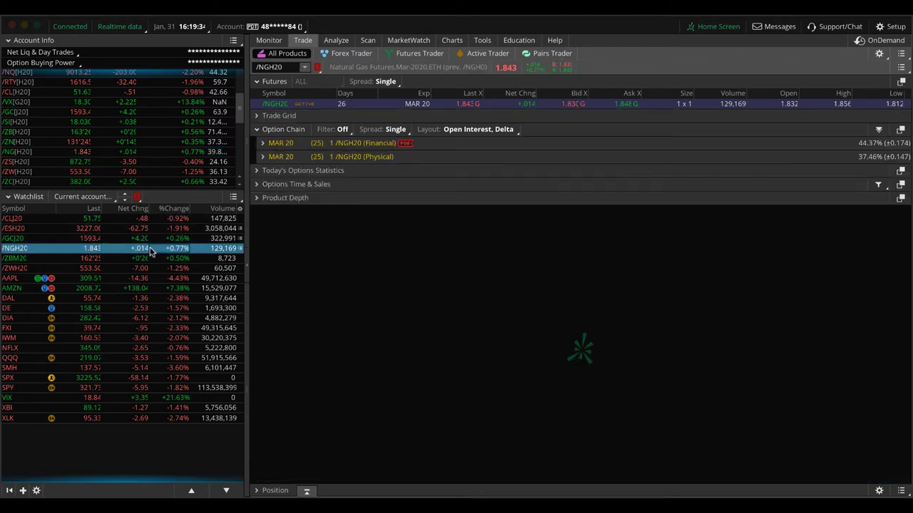
{"action": "left_click", "coordinate": [335, 40]}
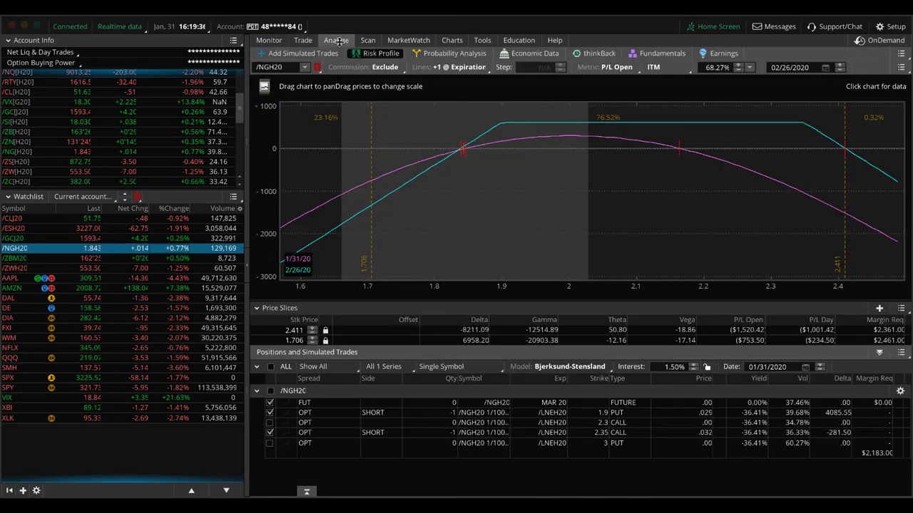
{"action": "left_click", "coordinate": [463, 173]}
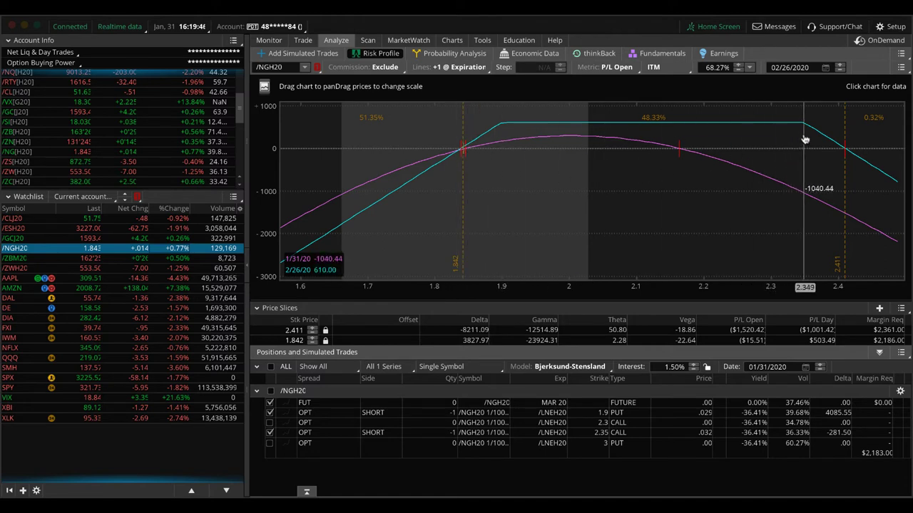
{"action": "mouse_move", "coordinate": [804, 137]}
{"action": "left_mouse_down"}
{"action": "mouse_move", "coordinate": [691, 177]}
{"action": "mouse_move", "coordinate": [599, 175]}
{"action": "mouse_move", "coordinate": [616, 154]}
{"action": "left_mouse_up"}
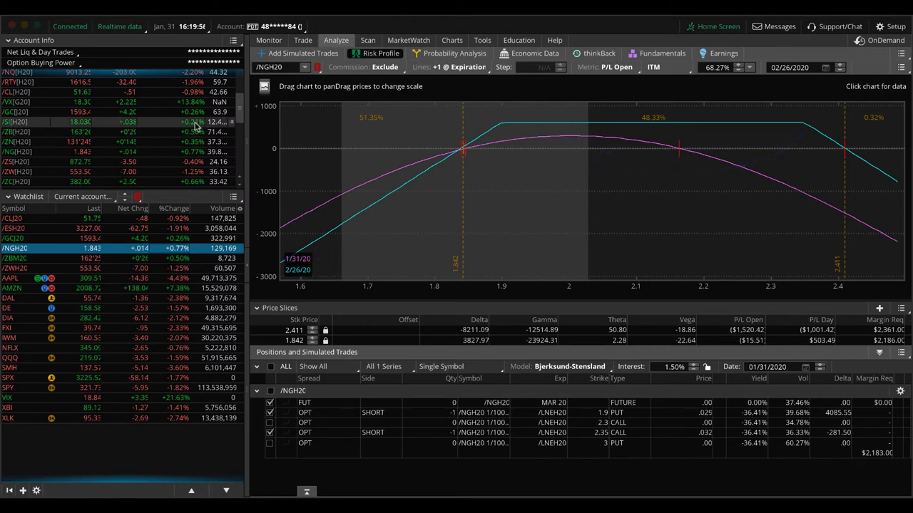
Load UNG from the watchlist and display its 3 Month - Daily price chart.
{"action": "scroll", "coordinate": [195, 125], "scroll_direction": "down", "scroll_amount": 5}
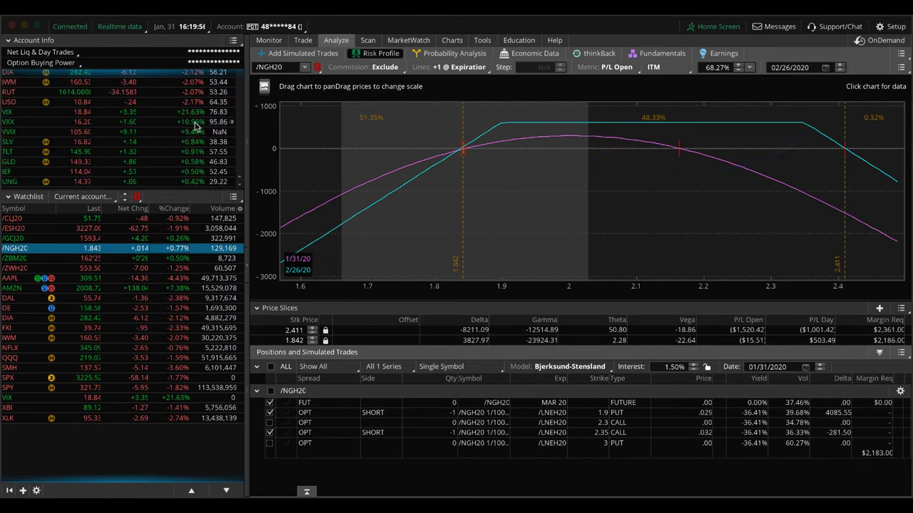
{"action": "left_click", "coordinate": [148, 182]}
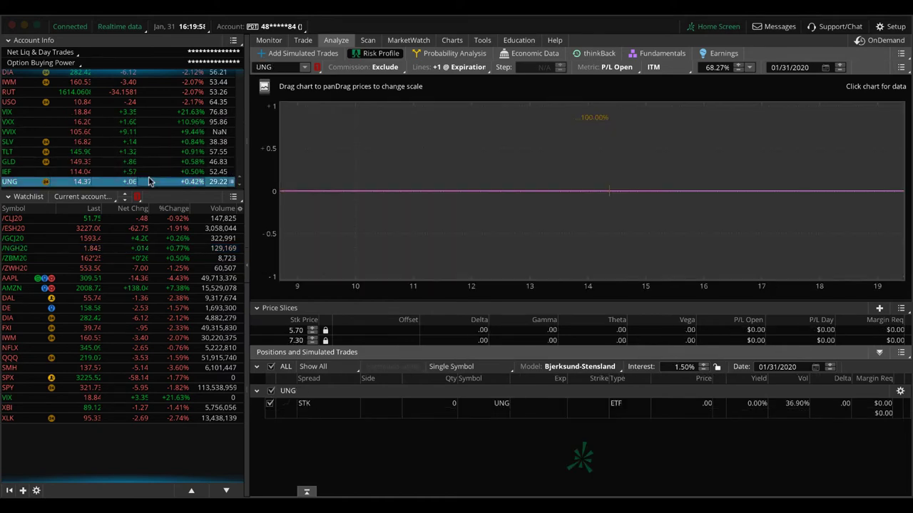
{"action": "left_click", "coordinate": [451, 41]}
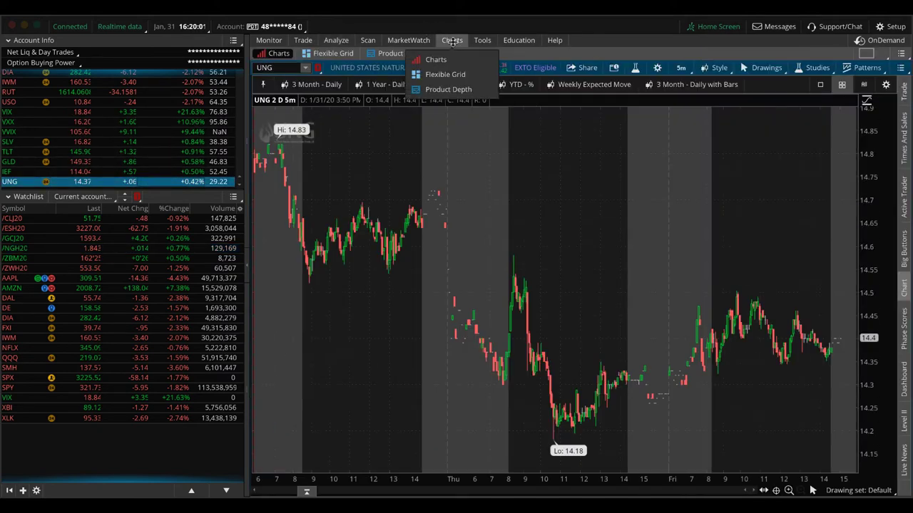
{"action": "left_click", "coordinate": [311, 84]}
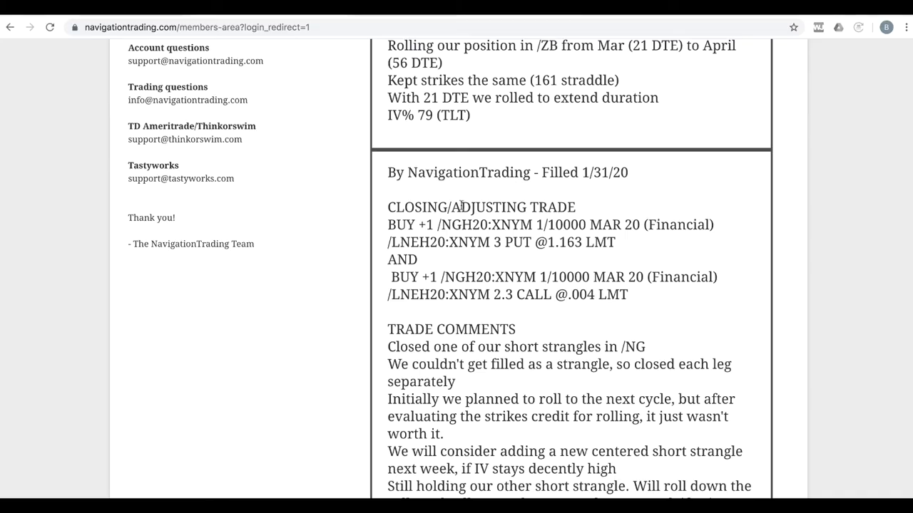
Switch to the trade alerts in the browser, move up to the /ZB rolling trade, and highlight its symbol, strike and "(56 DTE)".
{"action": "scroll", "coordinate": [461, 206], "scroll_direction": "up", "scroll_amount": 5}
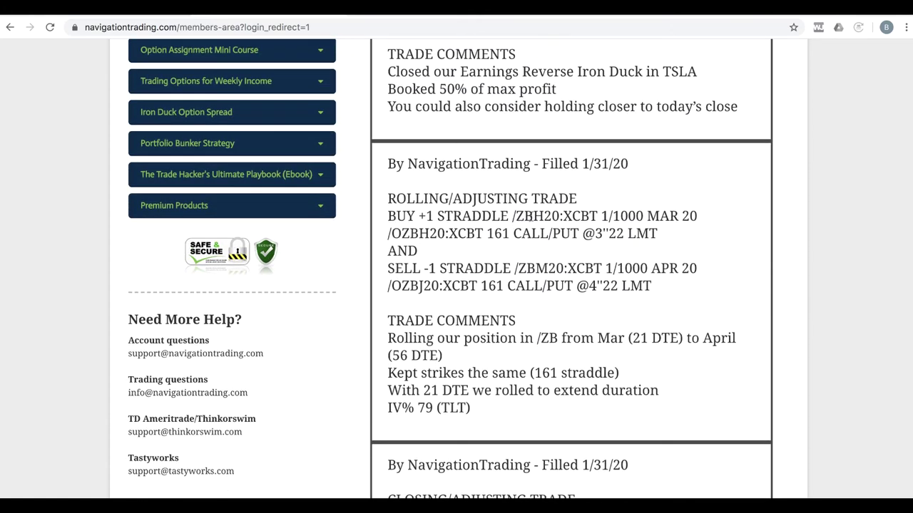
{"action": "left_click_drag", "start_coordinate": [530, 216], "coordinate": [514, 216]}
{"action": "left_click_drag", "start_coordinate": [487, 234], "coordinate": [510, 233]}
{"action": "left_click_drag", "start_coordinate": [446, 357], "coordinate": [387, 356]}
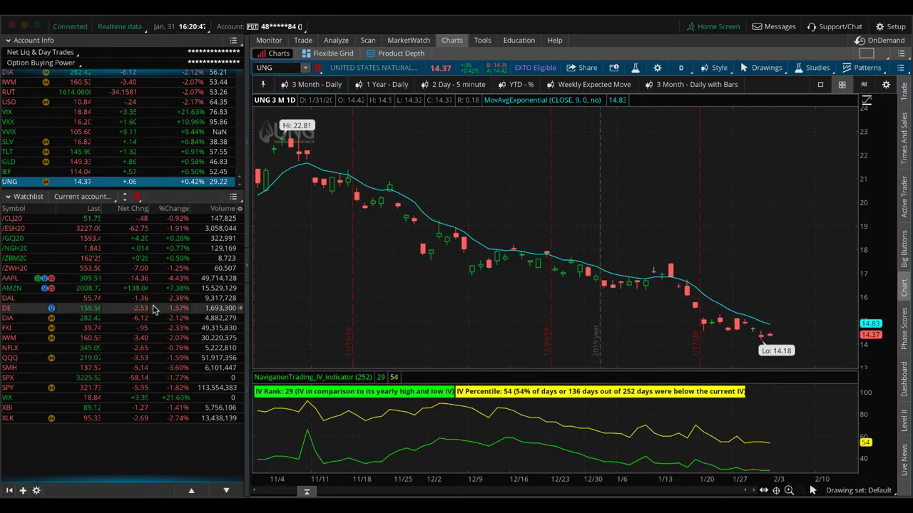
Load the /ZBM20 risk profile in thinkorswim and mark price moves in both directions with freehand strokes.
{"action": "left_click", "coordinate": [151, 257]}
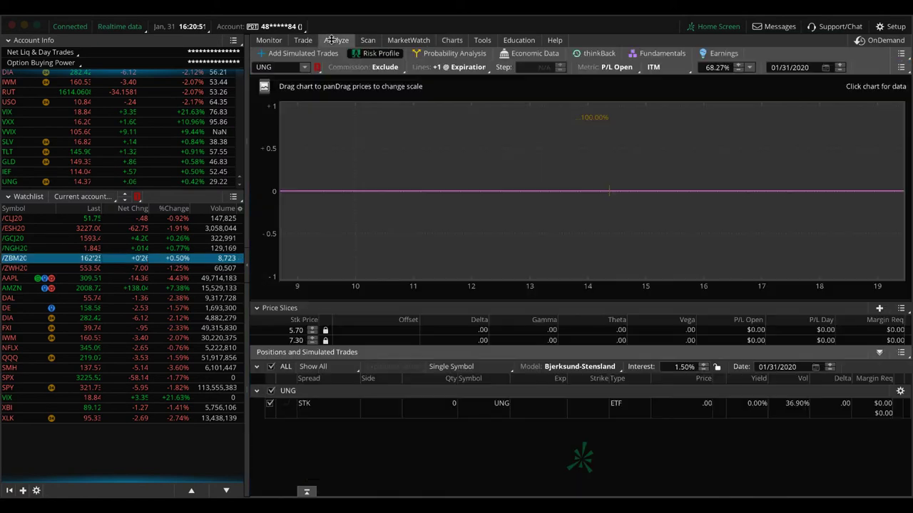
{"action": "left_click", "coordinate": [334, 40]}
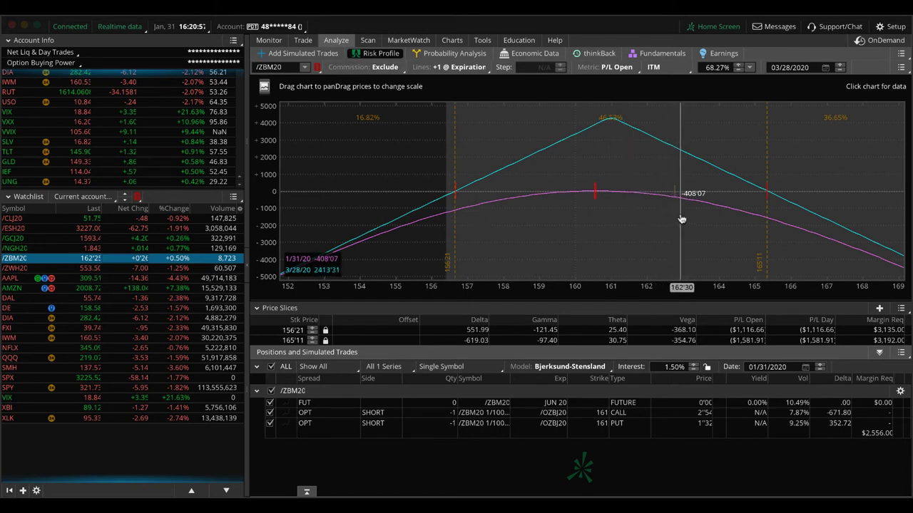
{"action": "left_click_drag", "start_coordinate": [680, 218], "coordinate": [843, 216]}
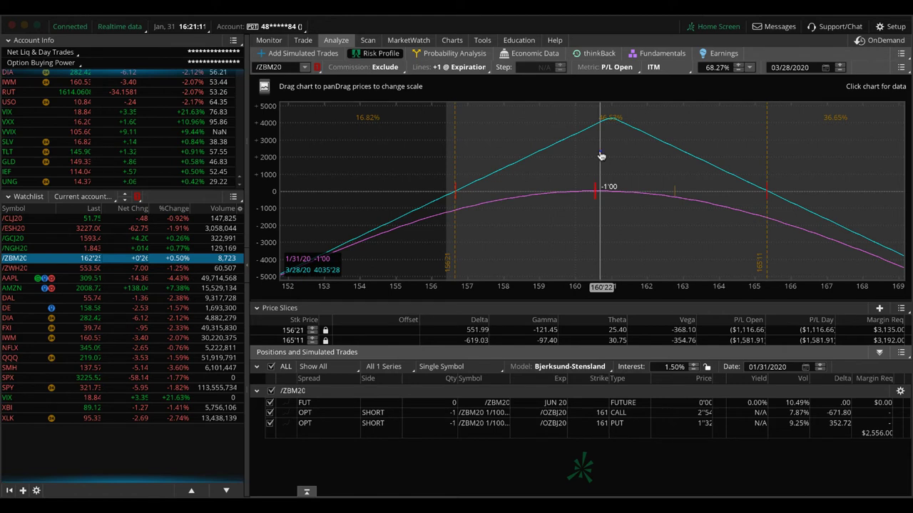
{"action": "mouse_move", "coordinate": [600, 153]}
{"action": "left_mouse_down"}
{"action": "mouse_move", "coordinate": [729, 163]}
{"action": "mouse_move", "coordinate": [784, 182]}
{"action": "left_mouse_up"}
{"action": "mouse_move", "coordinate": [673, 202]}
{"action": "left_mouse_down"}
{"action": "mouse_move", "coordinate": [461, 213]}
{"action": "mouse_move", "coordinate": [456, 200]}
{"action": "mouse_move", "coordinate": [445, 223]}
{"action": "left_mouse_up"}
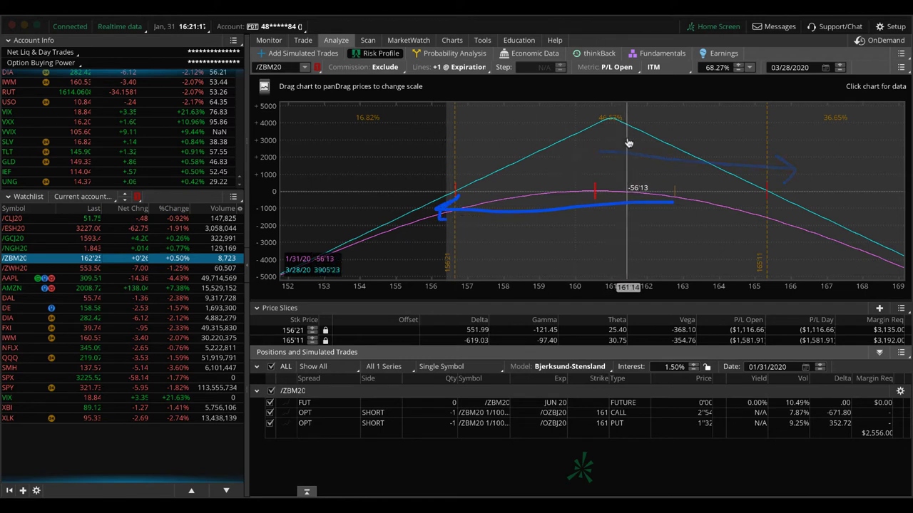
{"action": "mouse_move", "coordinate": [628, 139]}
{"action": "left_mouse_down"}
{"action": "mouse_move", "coordinate": [473, 154]}
{"action": "mouse_move", "coordinate": [499, 165]}
{"action": "mouse_move", "coordinate": [488, 166]}
{"action": "mouse_move", "coordinate": [483, 140]}
{"action": "left_mouse_up"}
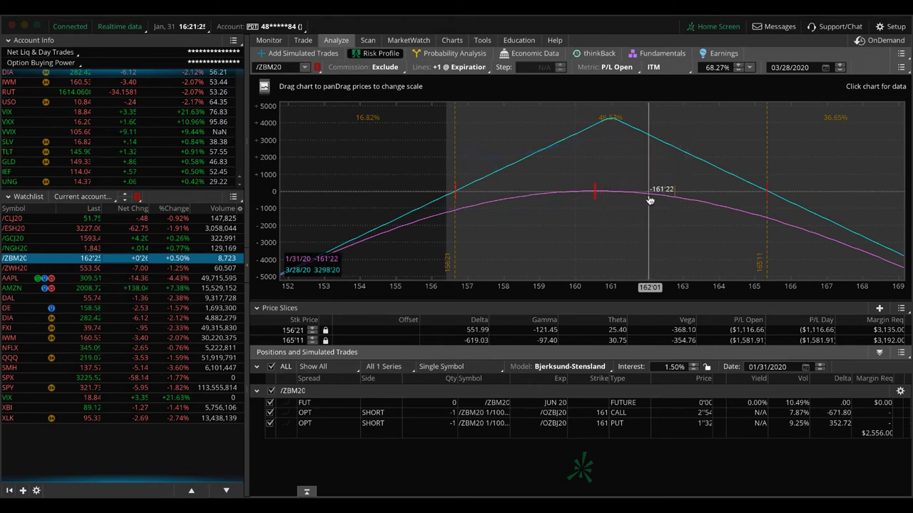
Expand the APR 20 /ZBM20 option chain for trading, and mark the puts down toward the 161 strike with a freehand stroke.
{"action": "left_click", "coordinate": [302, 40]}
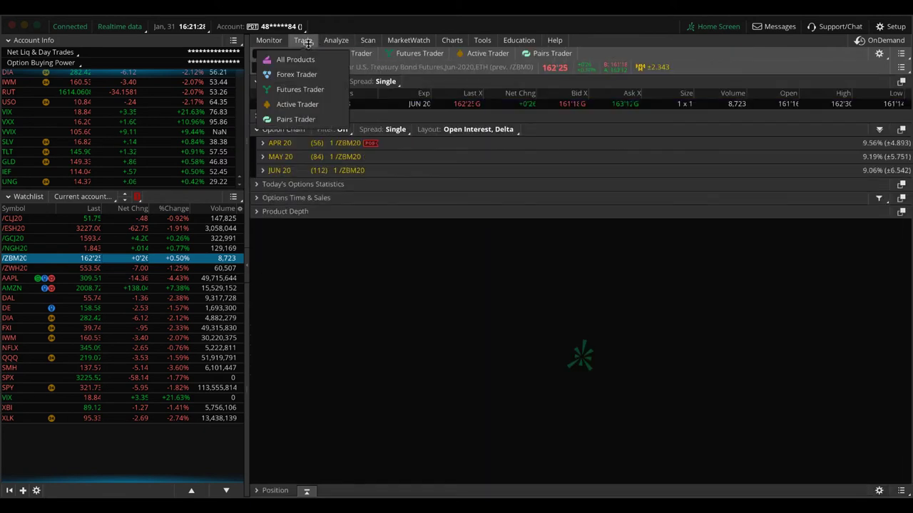
{"action": "left_click", "coordinate": [263, 143]}
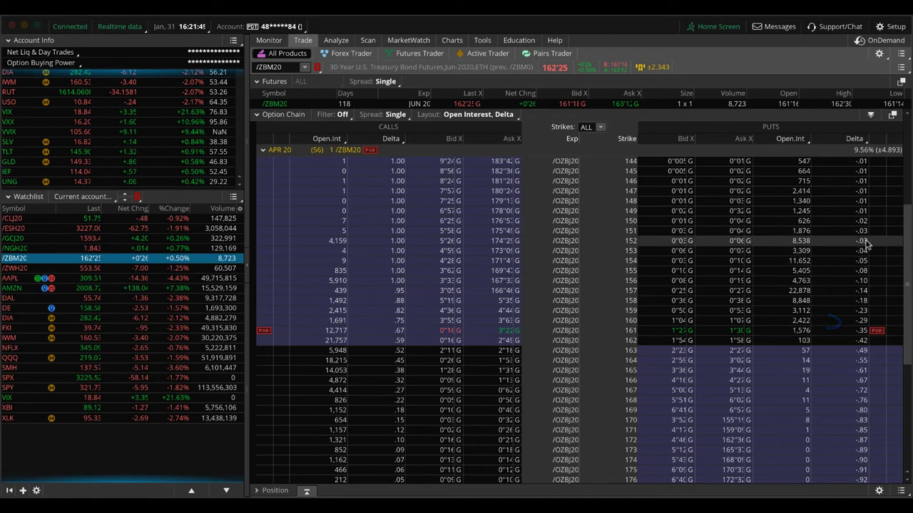
{"action": "mouse_move", "coordinate": [786, 243]}
{"action": "left_mouse_down"}
{"action": "mouse_move", "coordinate": [819, 248]}
{"action": "mouse_move", "coordinate": [822, 289]}
{"action": "mouse_move", "coordinate": [727, 321]}
{"action": "left_mouse_up"}
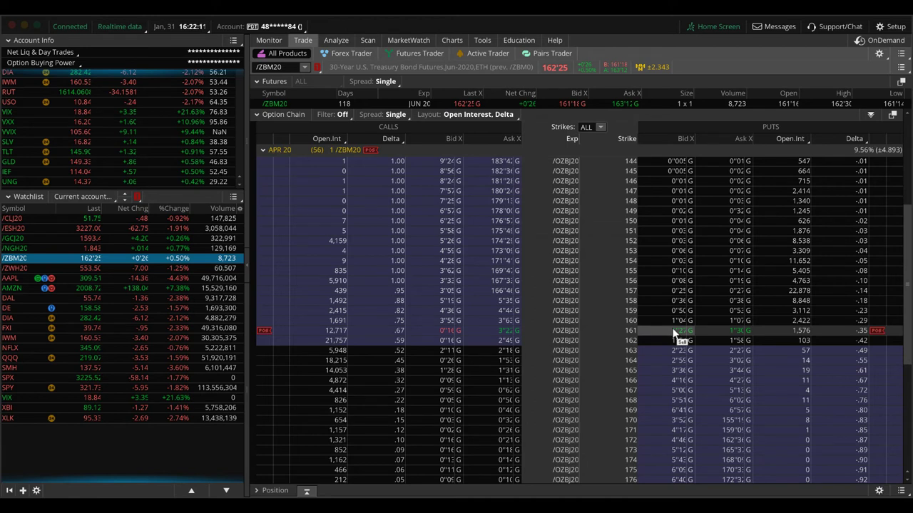
Switch back to the trade alerts in the browser and move up to the TSLA iron condor closing trade.
{"action": "key", "text": "super+Tab"}
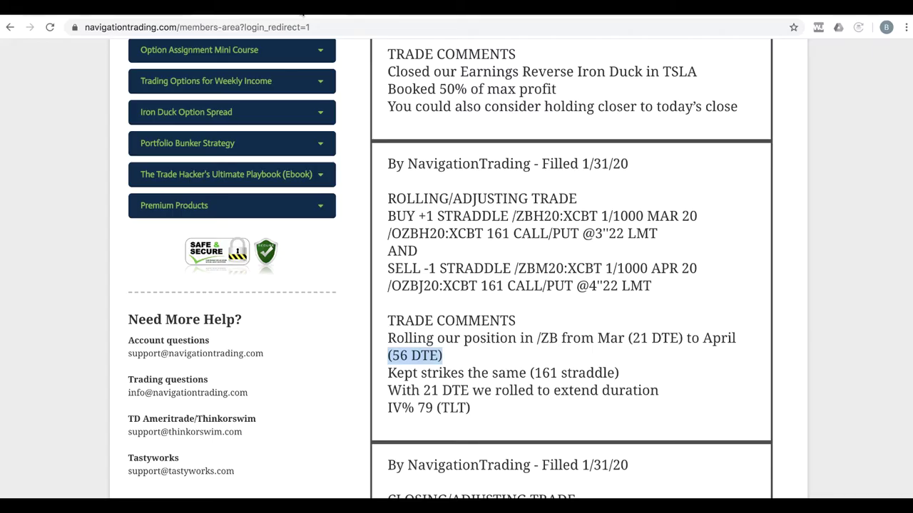
{"action": "scroll", "coordinate": [437, 264], "scroll_direction": "up", "scroll_amount": 4}
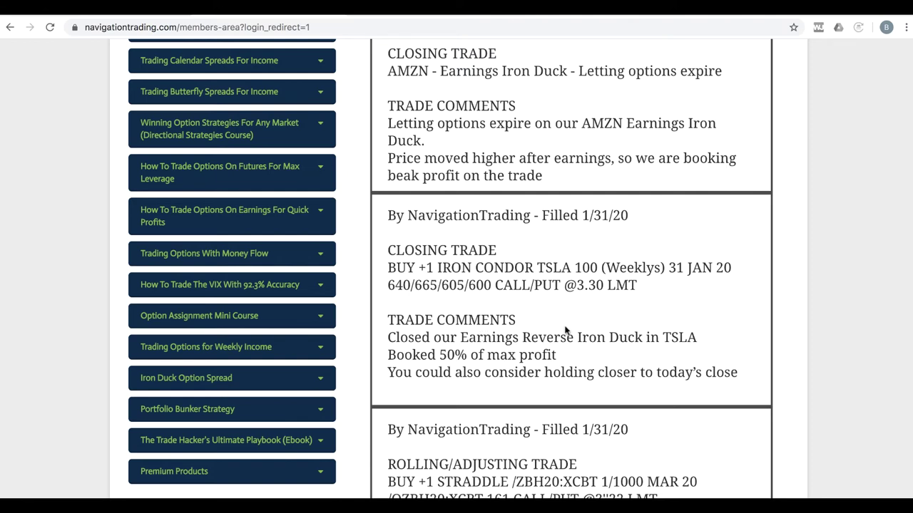
{"action": "scroll", "coordinate": [565, 330], "scroll_direction": "down", "scroll_amount": 1}
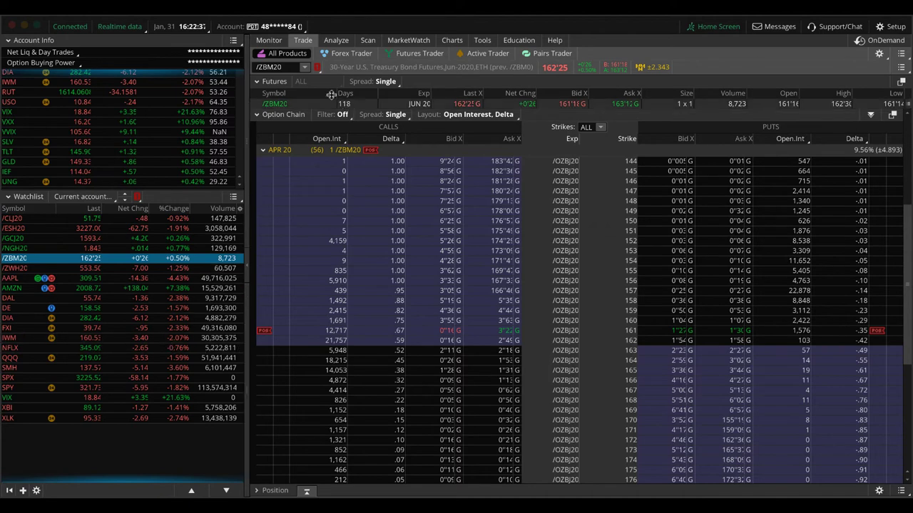
Load TSLA in thinkorswim, display its 2 Day - 5 minute chart, and mark the final afternoon's price rise with a freehand stroke.
{"action": "left_click", "coordinate": [286, 67]}
{"action": "type", "text": "TSLA"}
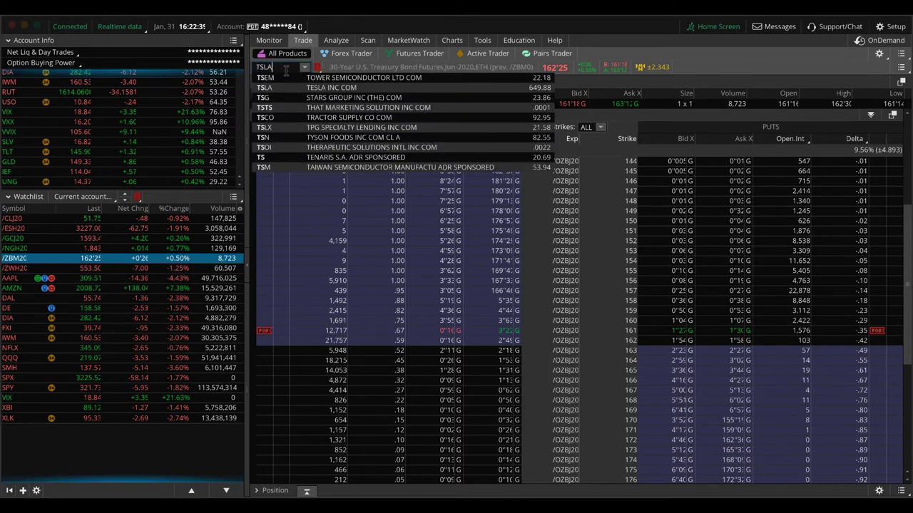
{"action": "key", "text": "Return"}
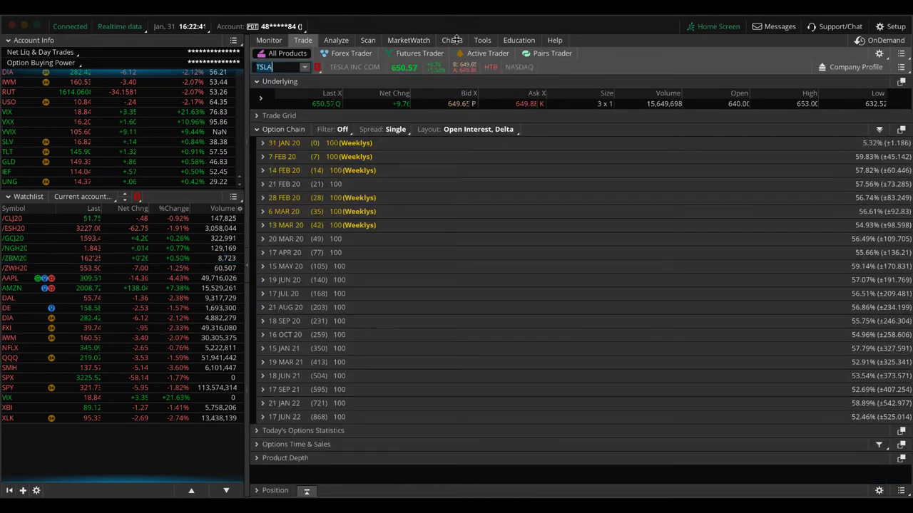
{"action": "left_click", "coordinate": [452, 40]}
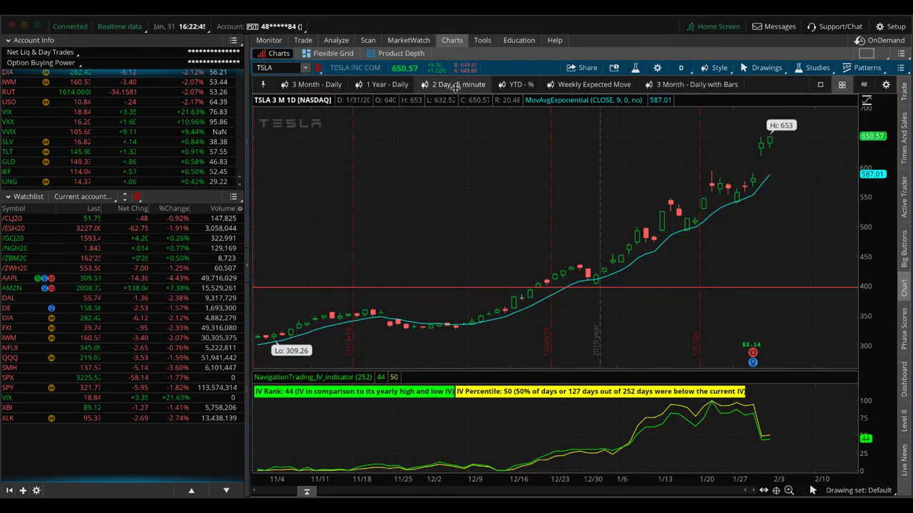
{"action": "left_click", "coordinate": [454, 86]}
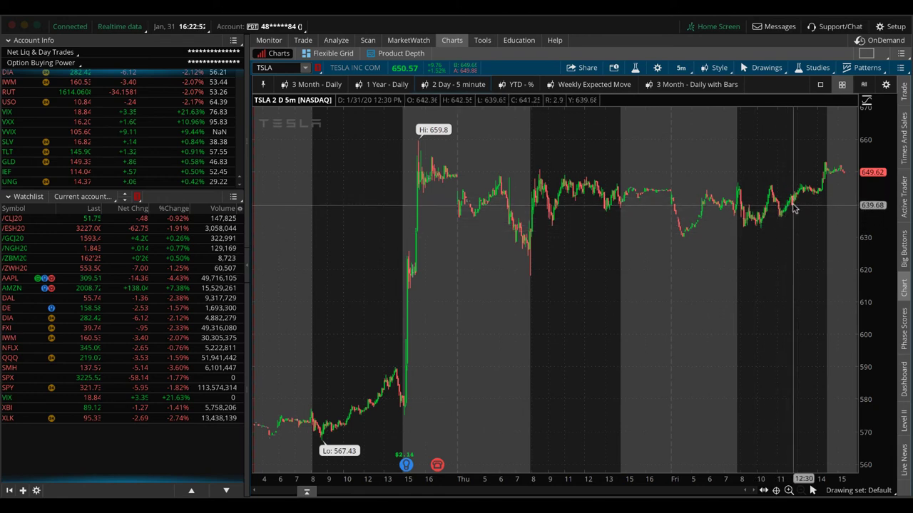
{"action": "left_click_drag", "start_coordinate": [794, 200], "coordinate": [832, 169]}
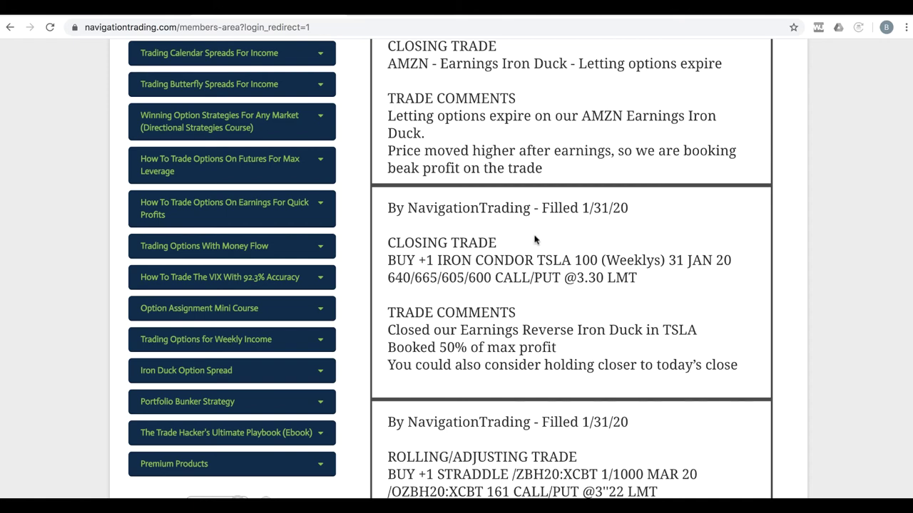
Switch to the browser and review the AMZN and TSLA closing trade alerts.
{"action": "scroll", "coordinate": [535, 240], "scroll_direction": "up", "scroll_amount": 5}
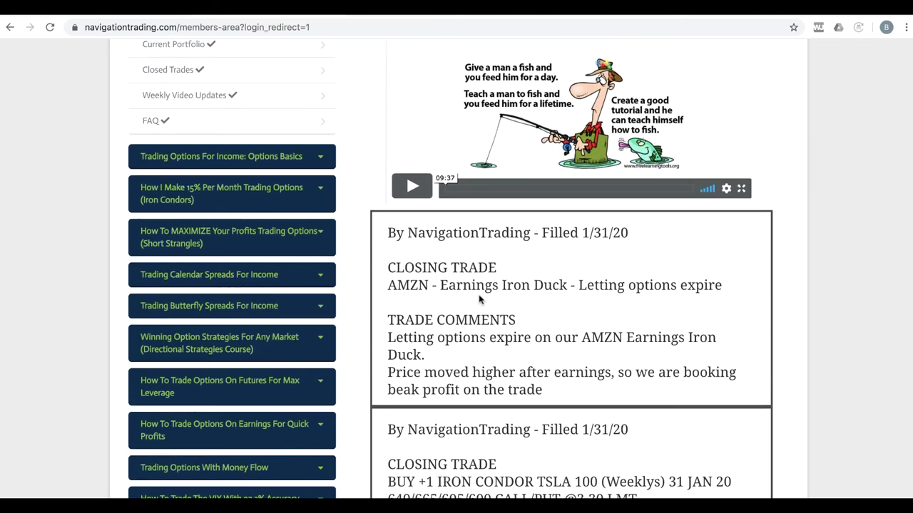
{"action": "scroll", "coordinate": [480, 299], "scroll_direction": "down", "scroll_amount": 4}
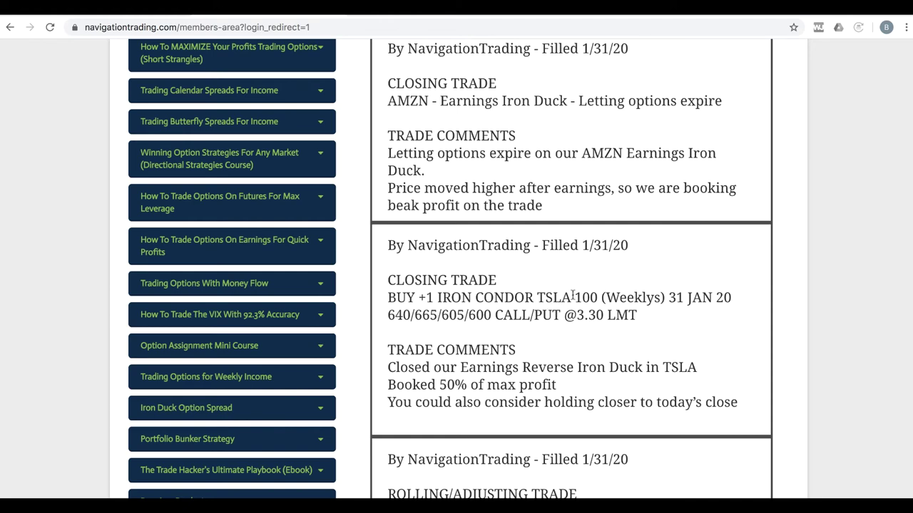
{"action": "scroll", "coordinate": [570, 296], "scroll_direction": "up", "scroll_amount": 3}
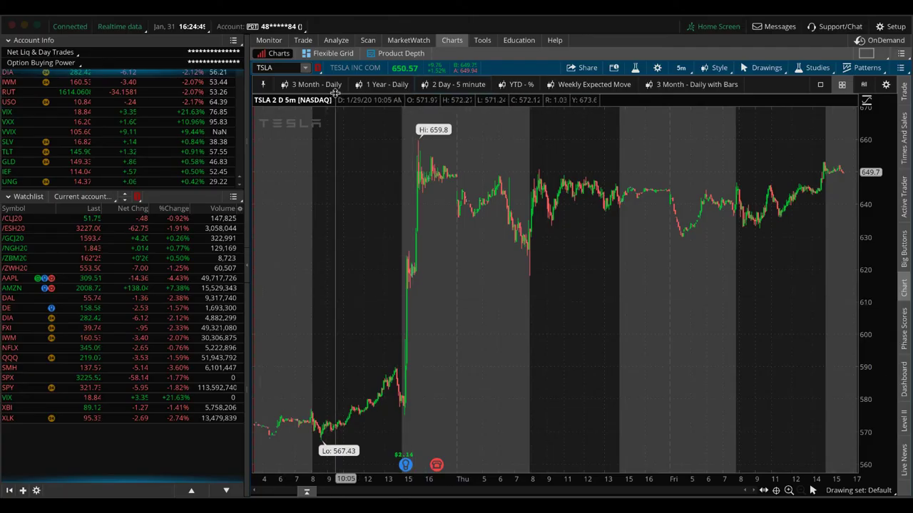
Set the thinkorswim chart to 3 Month - Daily, and display the /CLJ20 risk profile with its price axis rescaled to about 44 to 66.
{"action": "left_click", "coordinate": [328, 86]}
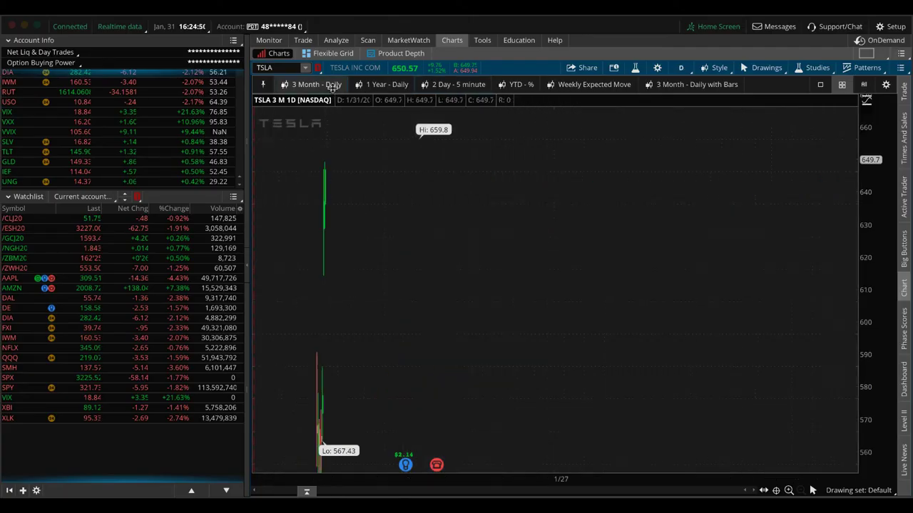
{"action": "left_click", "coordinate": [145, 220]}
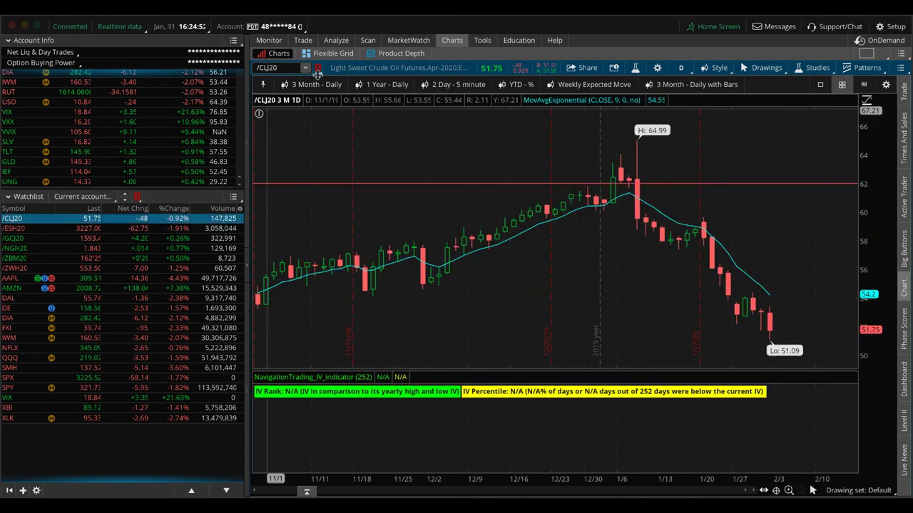
{"action": "left_click", "coordinate": [332, 40]}
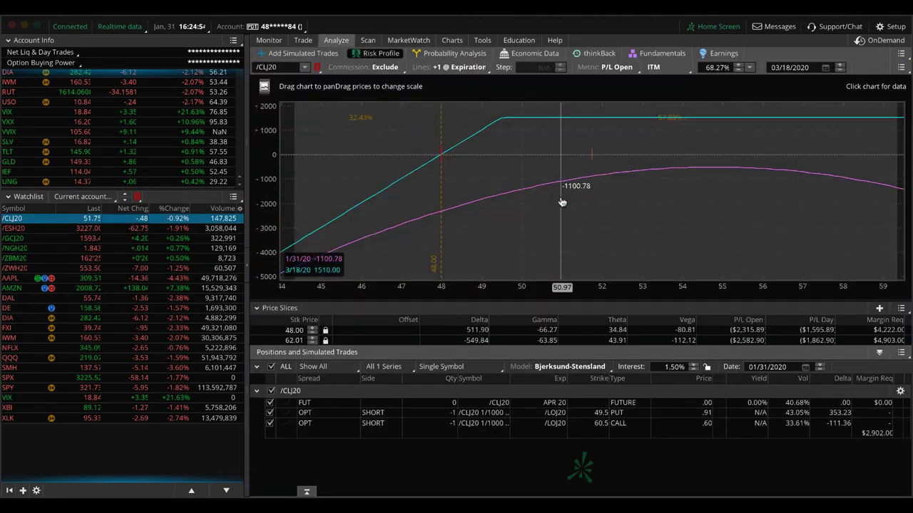
{"action": "left_click_drag", "start_coordinate": [703, 292], "coordinate": [414, 259]}
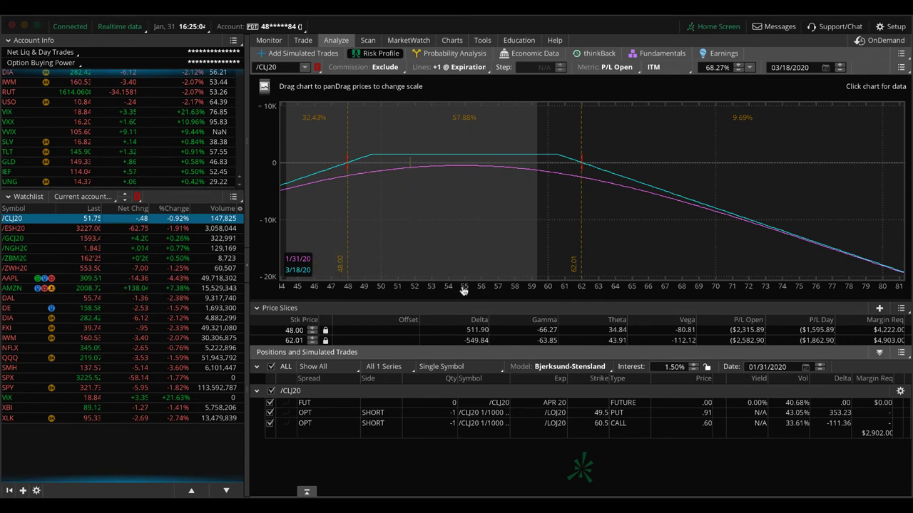
{"action": "left_click_drag", "start_coordinate": [462, 290], "coordinate": [579, 303]}
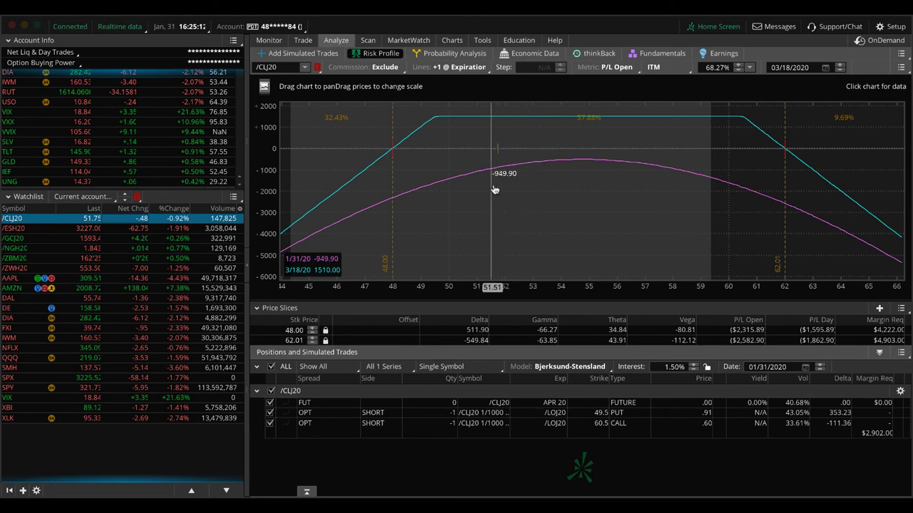
Display the /ESH20 risk profile with a price slice at 3227.00, and the /GCJ20 risk profile with its price axis rescaled to about 1470 to 1740.
{"action": "left_click", "coordinate": [178, 229]}
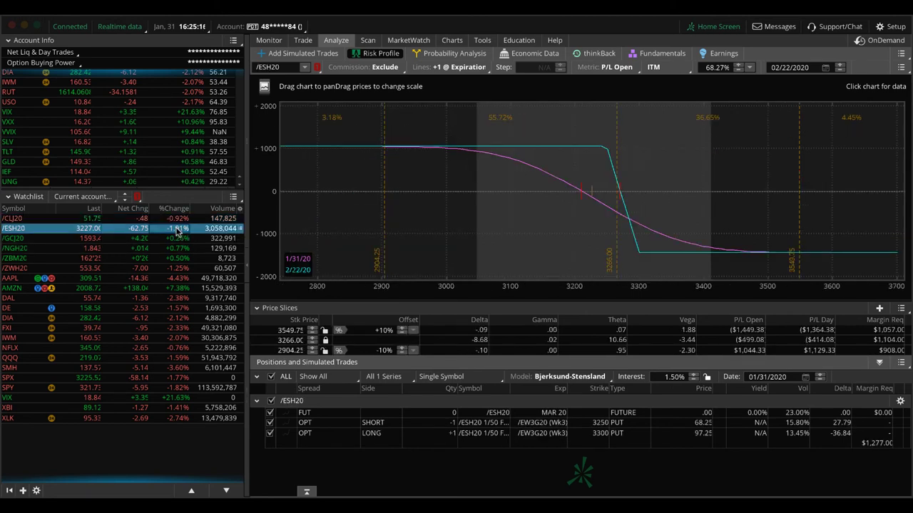
{"action": "left_click", "coordinate": [591, 200]}
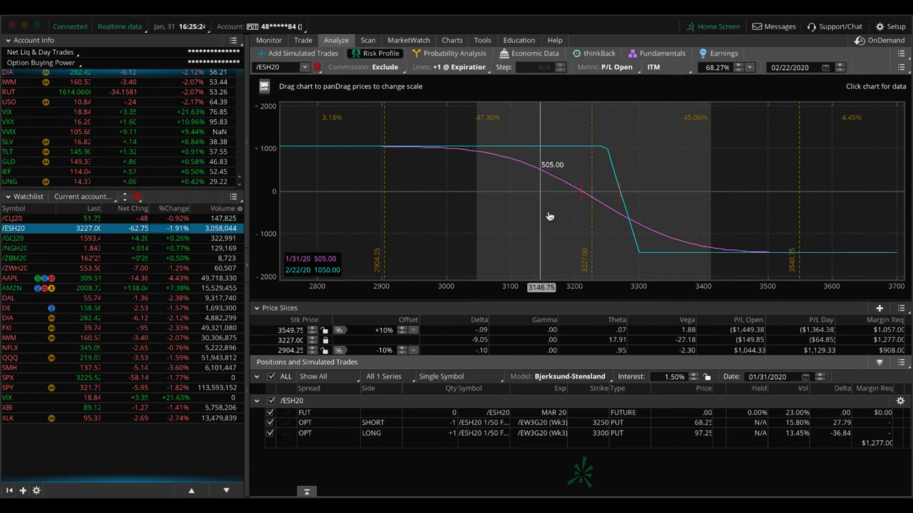
{"action": "left_click", "coordinate": [178, 238]}
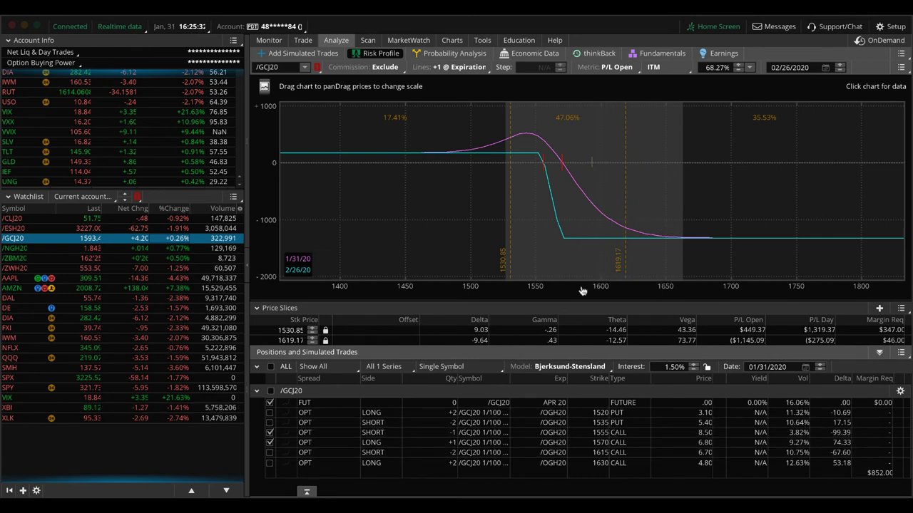
{"action": "left_click_drag", "start_coordinate": [581, 289], "coordinate": [739, 287]}
{"action": "left_click_drag", "start_coordinate": [624, 237], "coordinate": [354, 261]}
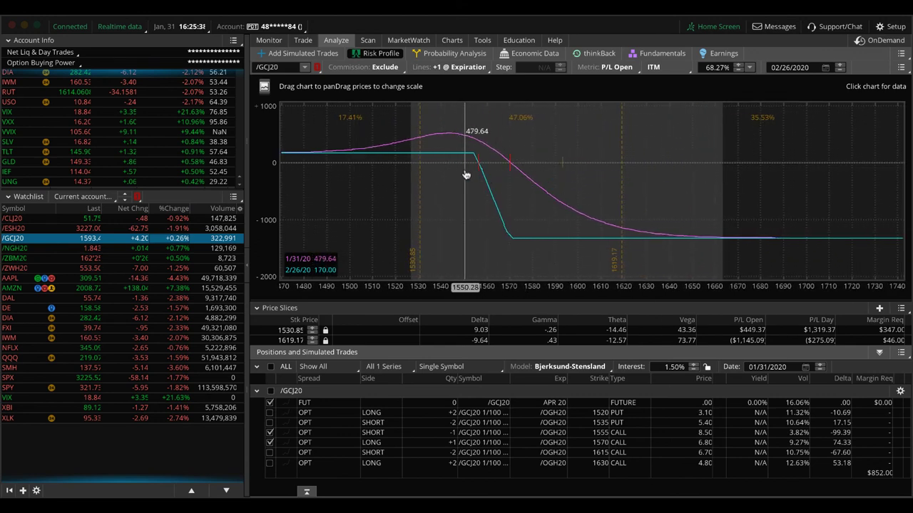
Check the /GCJ20 option chain's expirations and return to its risk profile.
{"action": "left_click", "coordinate": [304, 40]}
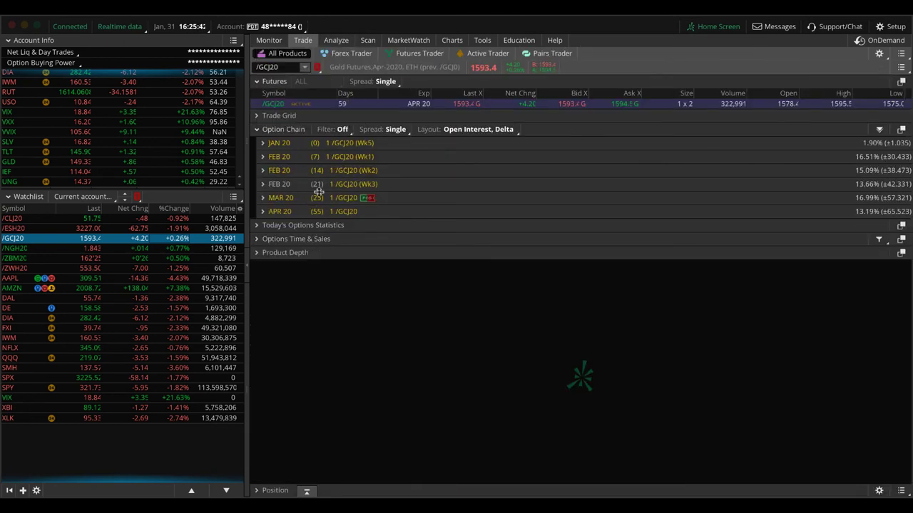
{"action": "mouse_move", "coordinate": [337, 40]}
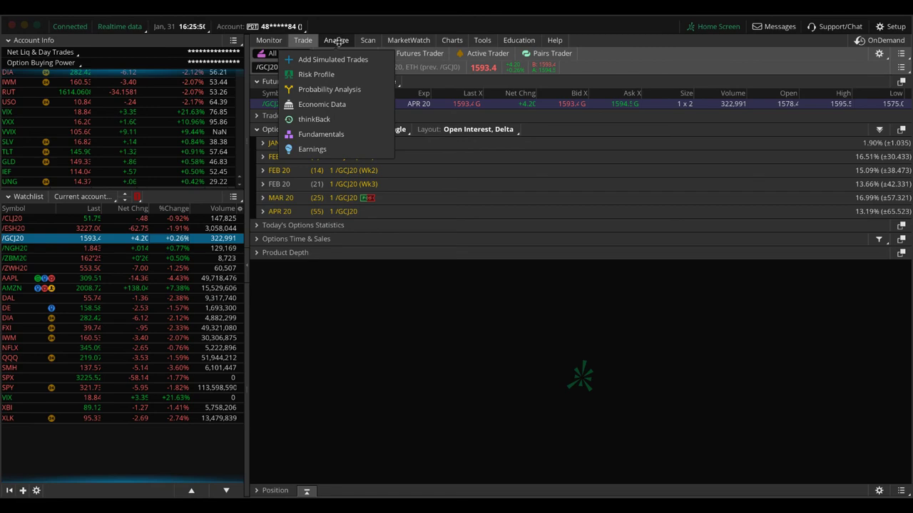
{"action": "left_click", "coordinate": [337, 40]}
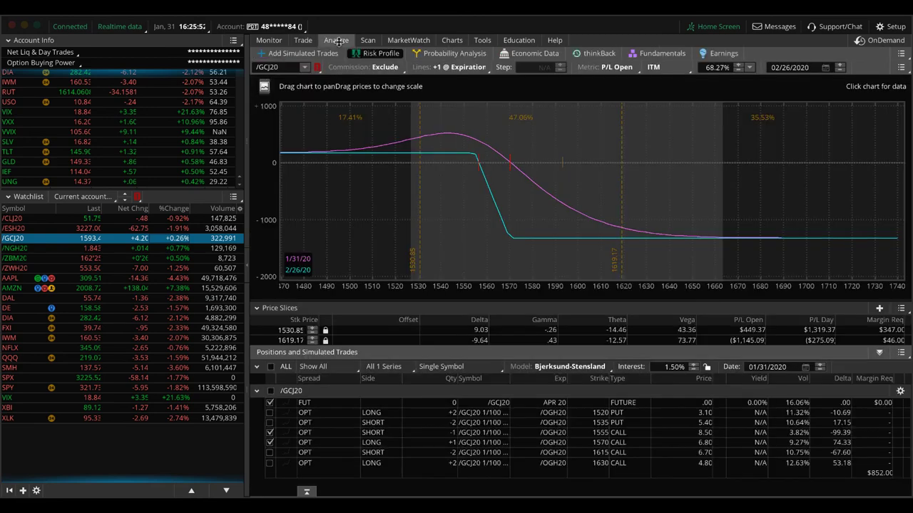
Include the 1520 and 1535 puts and the 1615 and 1630 calls in the /GCJ20 risk profile, excluding the 1555 and 1570 calls.
{"action": "left_click", "coordinate": [269, 413]}
{"action": "left_click", "coordinate": [270, 423]}
{"action": "left_click", "coordinate": [270, 433]}
{"action": "left_click", "coordinate": [269, 442]}
{"action": "left_click", "coordinate": [270, 453]}
{"action": "left_click", "coordinate": [269, 463]}
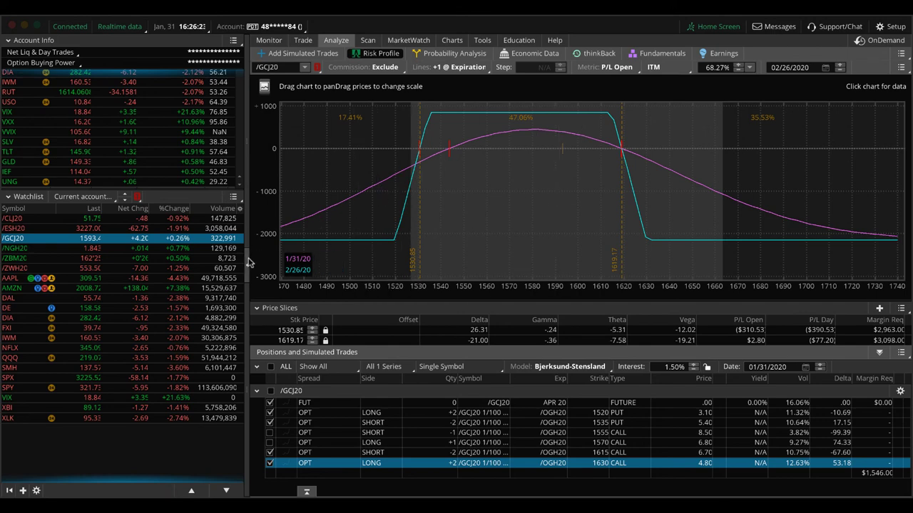
Display the /ZWH20 risk profile and move its lower price slice to 553.50.
{"action": "left_click", "coordinate": [178, 267]}
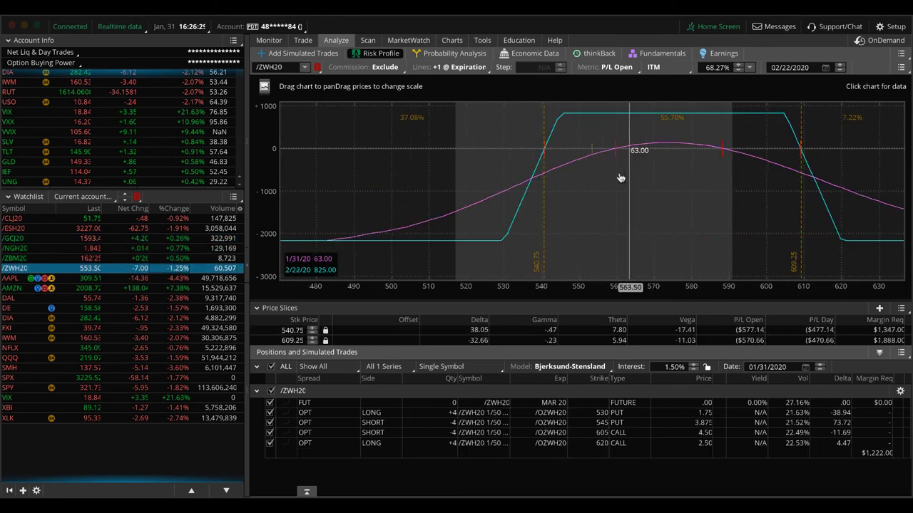
{"action": "left_click", "coordinate": [592, 161]}
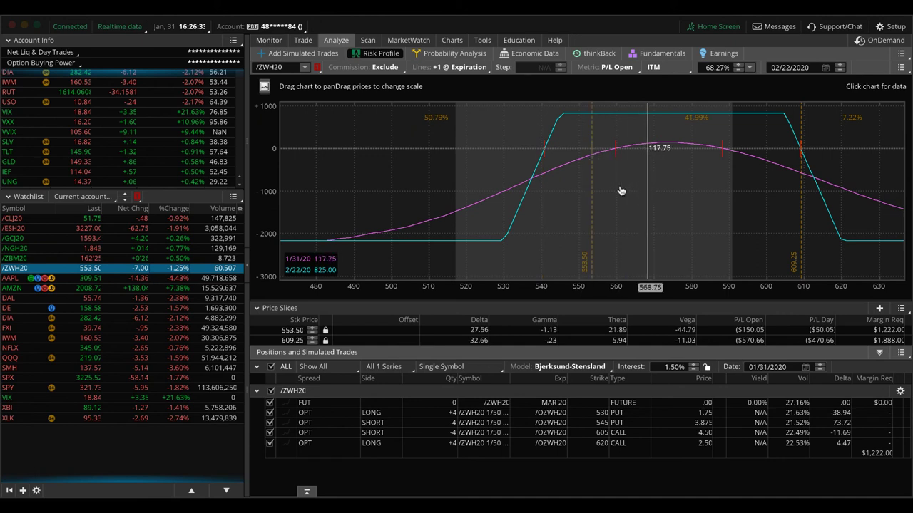
View the AAPL risk profile and daily price chart, and mark the area beside the latest candle with a freehand stroke.
{"action": "left_click", "coordinate": [174, 280]}
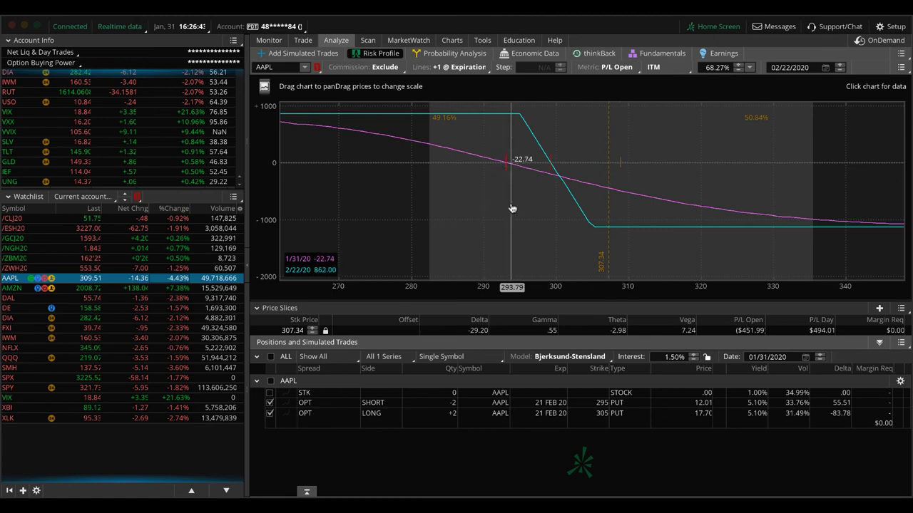
{"action": "left_click", "coordinate": [453, 40]}
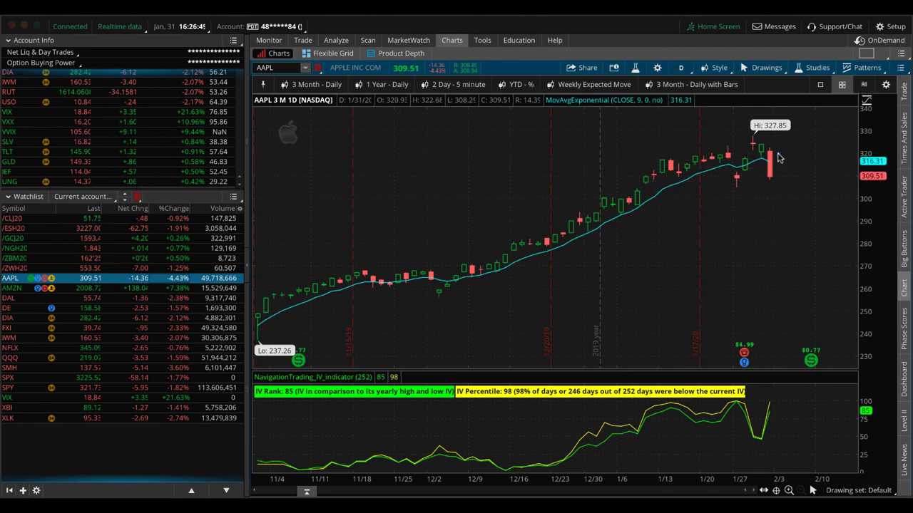
{"action": "mouse_move", "coordinate": [778, 154]}
{"action": "left_mouse_down"}
{"action": "mouse_move", "coordinate": [781, 184]}
{"action": "mouse_move", "coordinate": [795, 176]}
{"action": "left_mouse_up"}
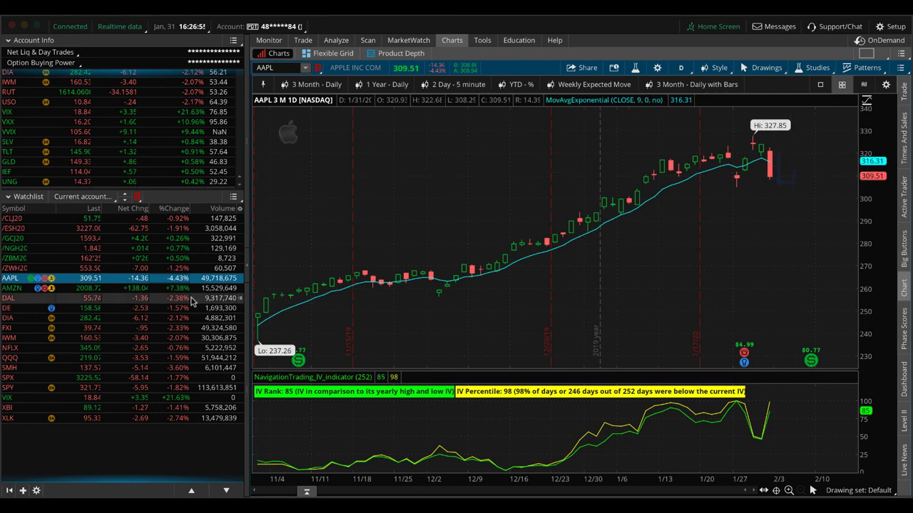
View the daily price charts of DAL and DIA.
{"action": "left_click", "coordinate": [175, 298]}
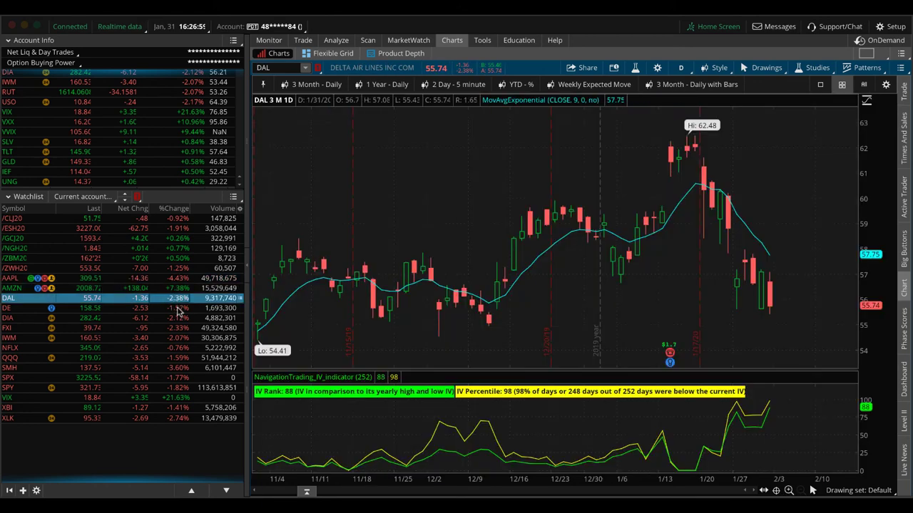
{"action": "left_click", "coordinate": [178, 317]}
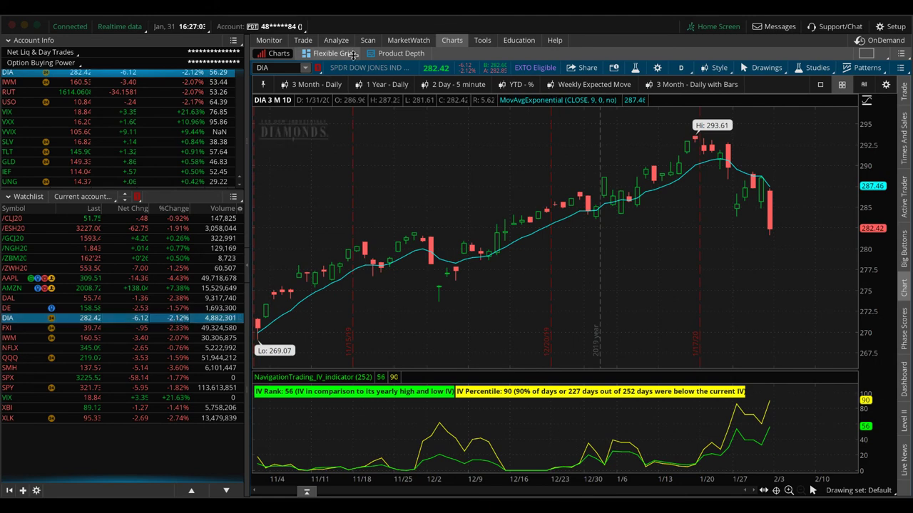
Display DIA's risk profile with only the 21 FEB 20 284/289 call spread included.
{"action": "left_click", "coordinate": [336, 41]}
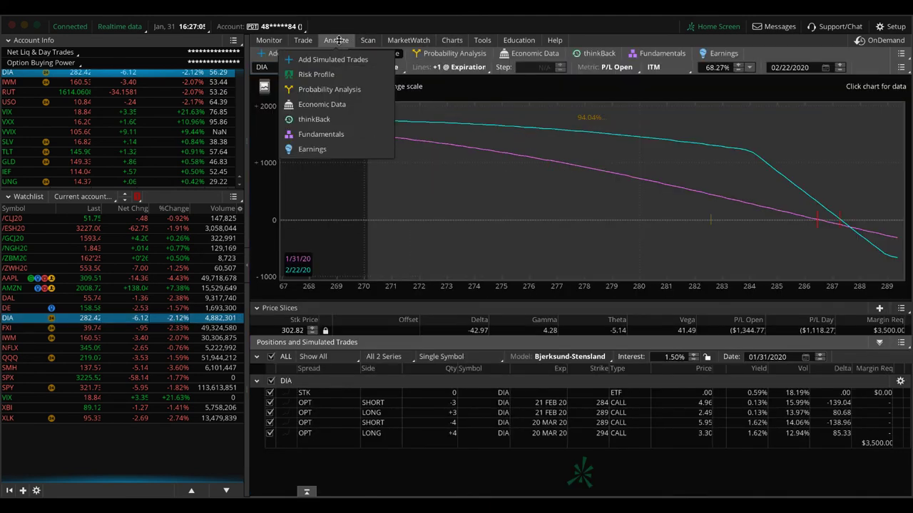
{"action": "left_click", "coordinate": [270, 423]}
{"action": "left_click", "coordinate": [269, 433]}
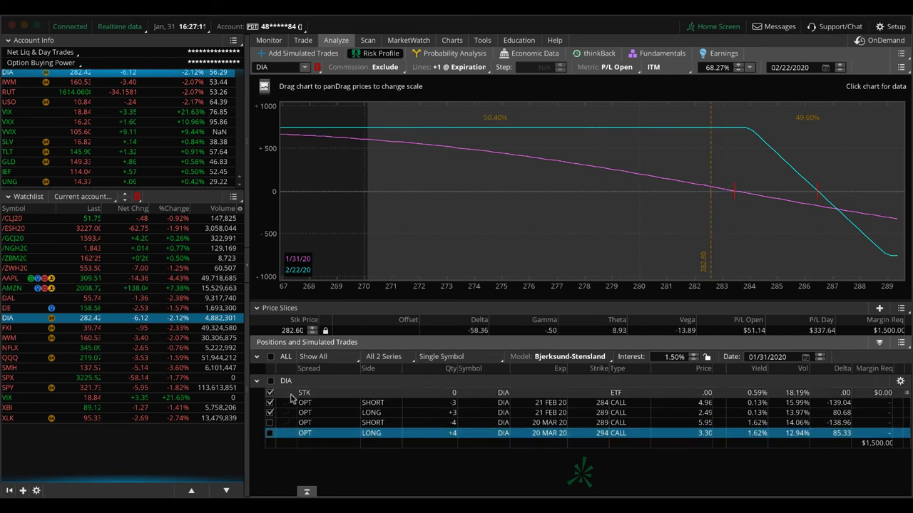
Switch the DIA risk profile to include only the 20 MAR 20 289/294 call spread.
{"action": "left_click", "coordinate": [270, 402]}
{"action": "left_click", "coordinate": [269, 412]}
{"action": "left_click", "coordinate": [270, 423]}
{"action": "left_click", "coordinate": [270, 433]}
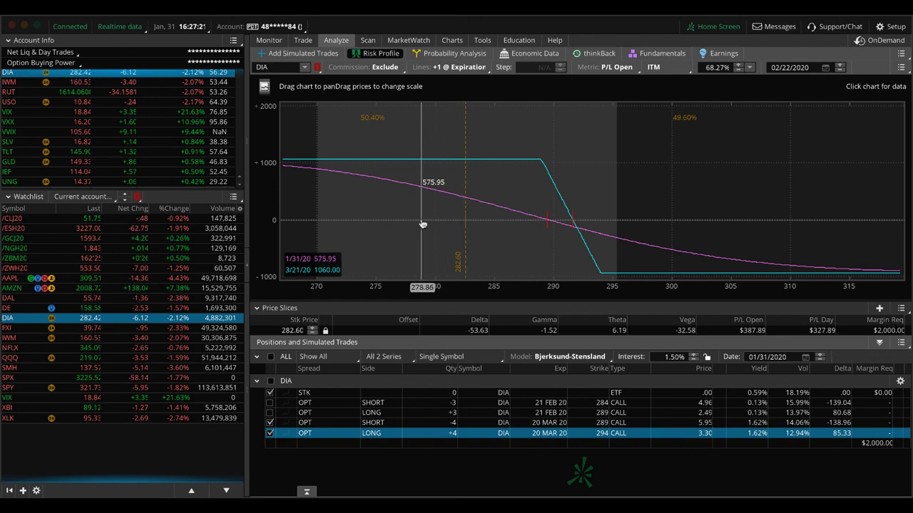
Examine FXI's risk profile for the 20 MAR 20 40 put and 44 call, and display its daily price chart.
{"action": "left_click", "coordinate": [171, 329]}
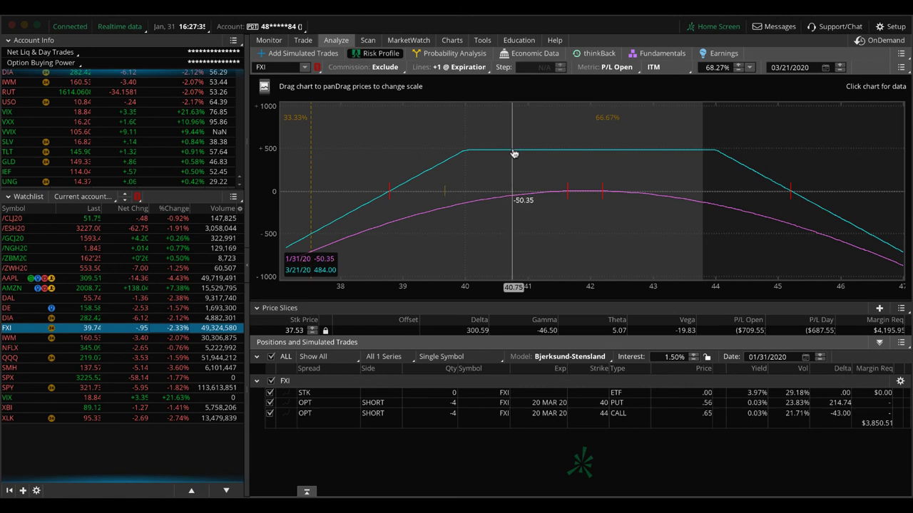
{"action": "mouse_move", "coordinate": [513, 149]}
{"action": "left_mouse_down"}
{"action": "mouse_move", "coordinate": [513, 138]}
{"action": "mouse_move", "coordinate": [387, 122]}
{"action": "mouse_move", "coordinate": [346, 157]}
{"action": "left_mouse_up"}
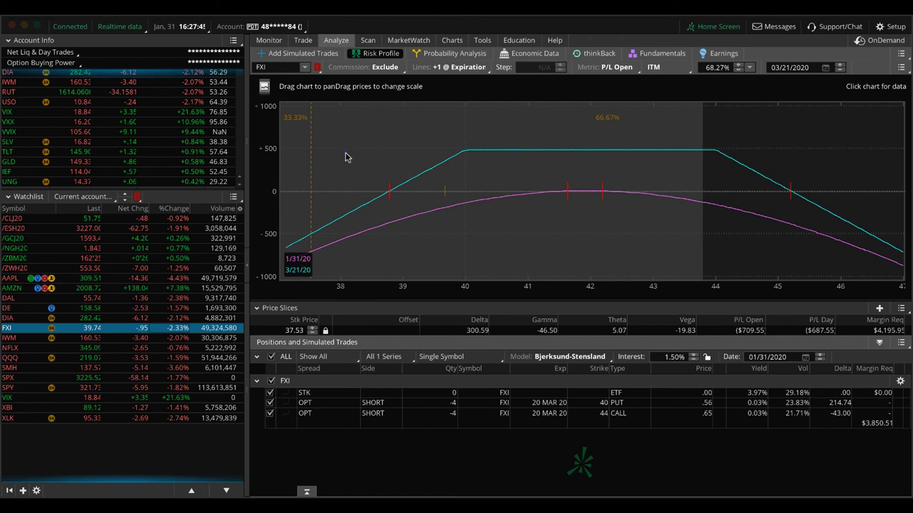
{"action": "left_click", "coordinate": [451, 40]}
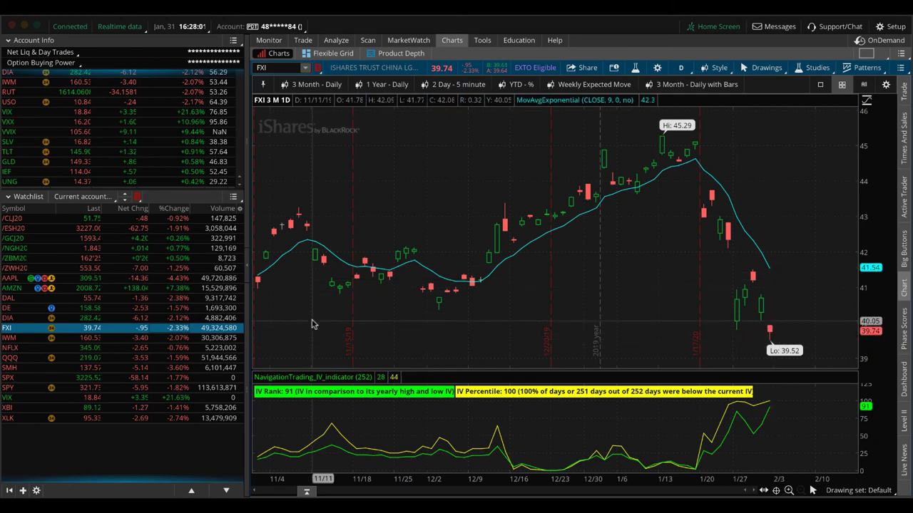
View IWM's daily price chart, and display its risk profile with the price axis covering about 146 to 180.
{"action": "left_click", "coordinate": [182, 340]}
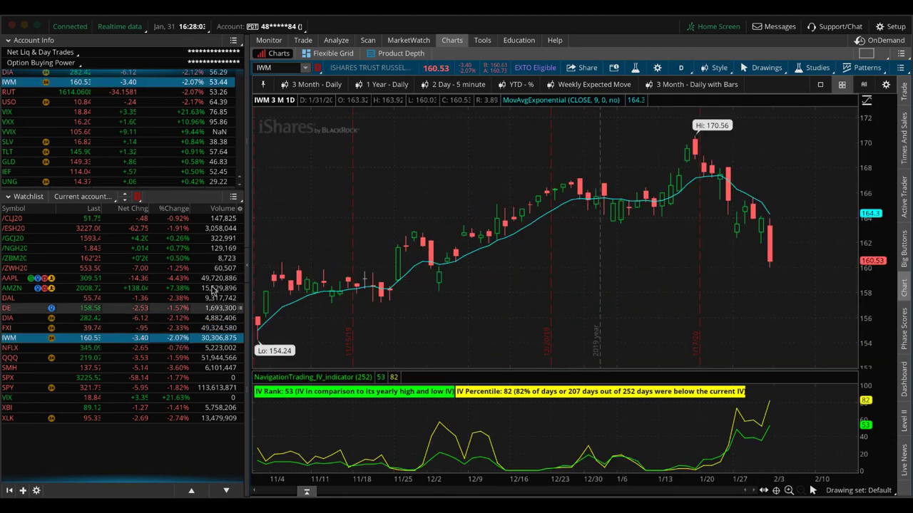
{"action": "left_click", "coordinate": [336, 41]}
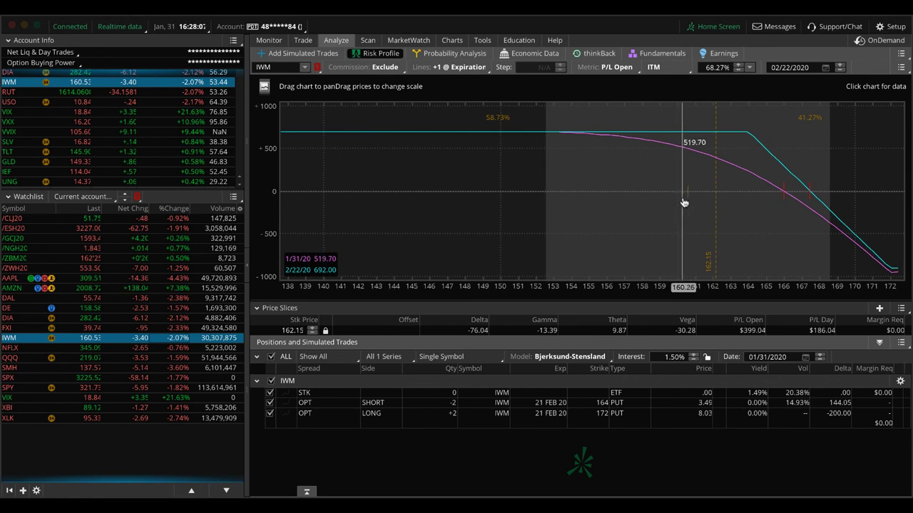
{"action": "left_click_drag", "start_coordinate": [683, 216], "coordinate": [546, 223]}
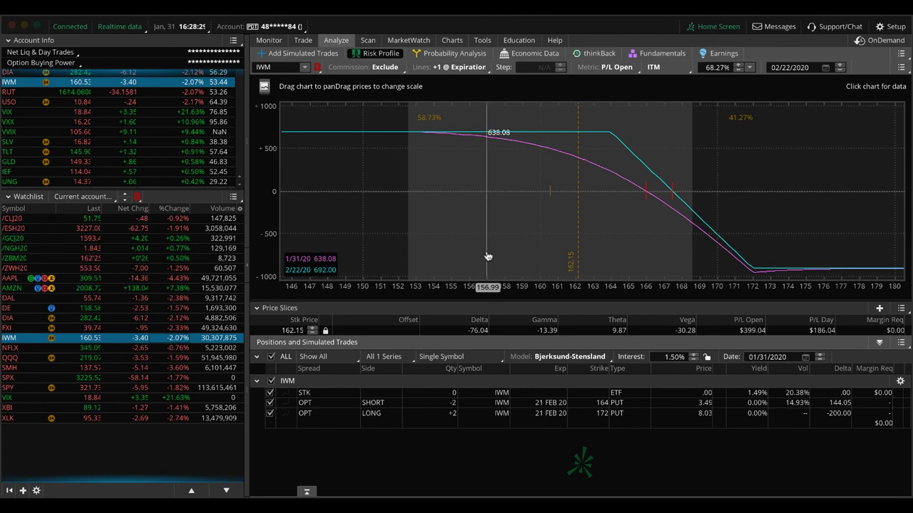
View the NFLX risk profile, and display QQQ's risk profile with only the 21 FEB 20 220/225 call spread included.
{"action": "left_click", "coordinate": [179, 348]}
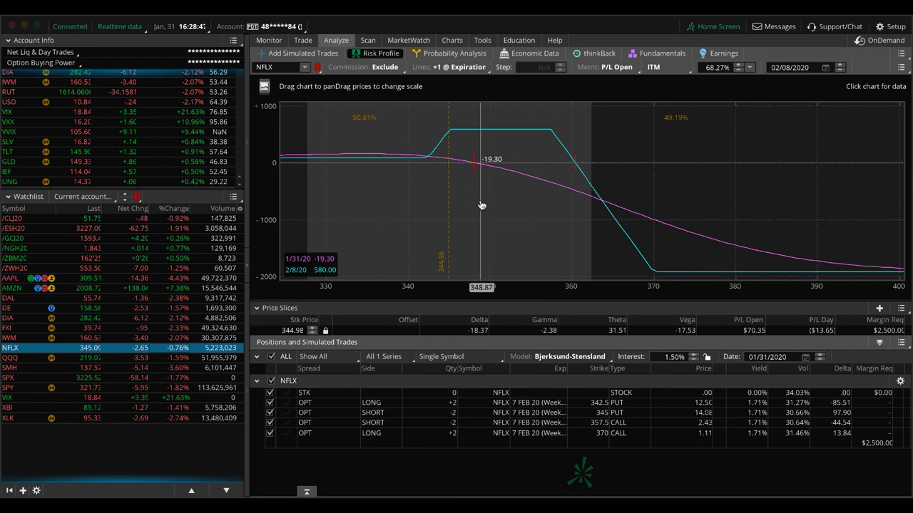
{"action": "left_click", "coordinate": [158, 358]}
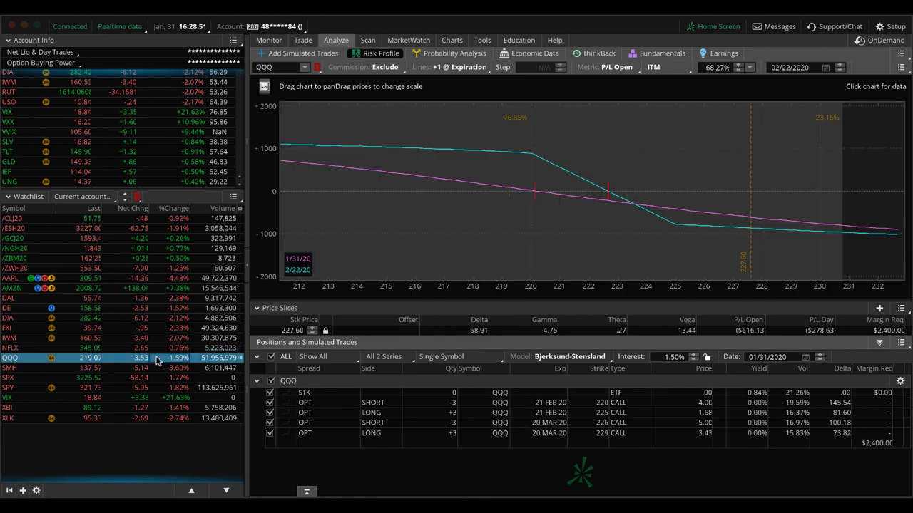
{"action": "left_click", "coordinate": [270, 423]}
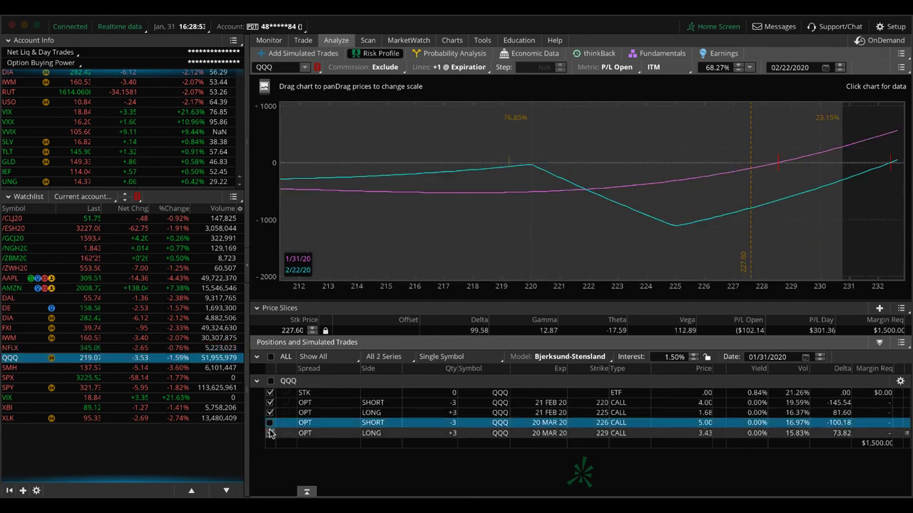
{"action": "left_click", "coordinate": [270, 432]}
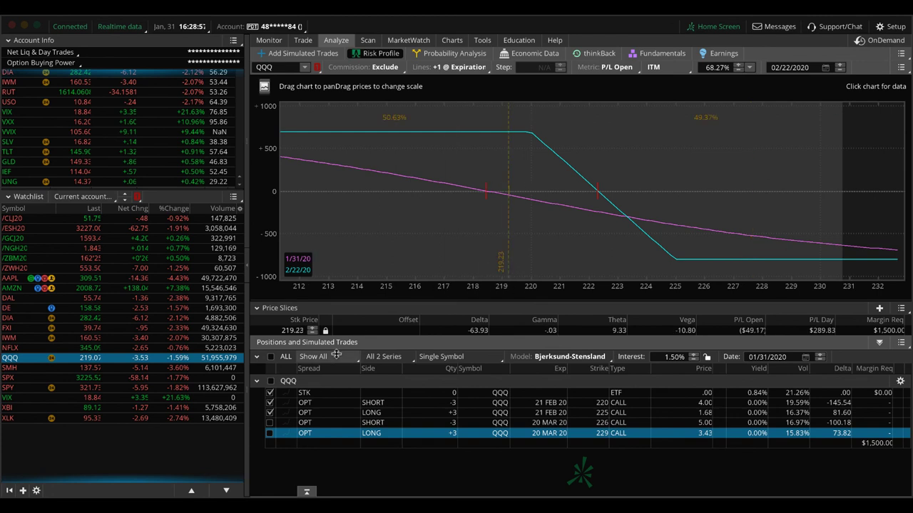
Switch the QQQ risk profile to include only the 20 MAR 20 226/229 call spread.
{"action": "left_click", "coordinate": [269, 402]}
{"action": "left_click", "coordinate": [269, 412]}
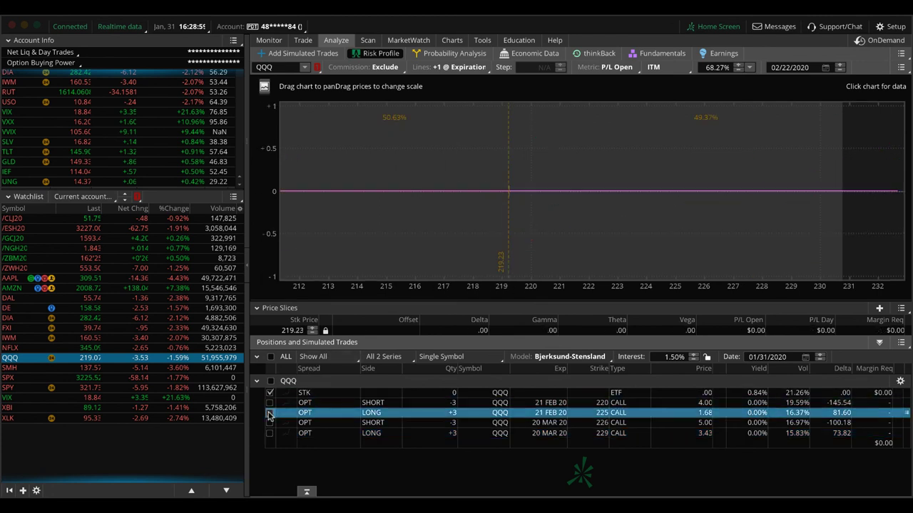
{"action": "left_click", "coordinate": [268, 423]}
{"action": "left_click", "coordinate": [269, 433]}
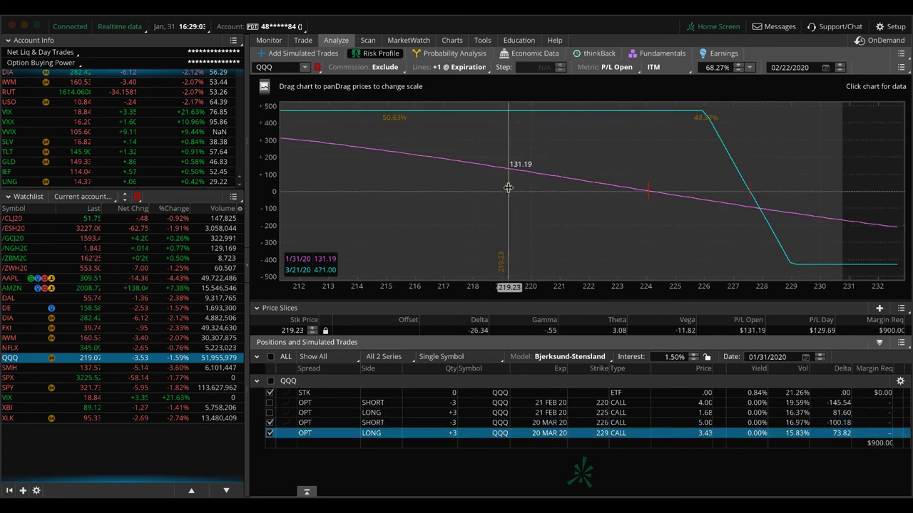
View the SMH risk profile, and display SPY's risk profile with the price slice at 322.00.
{"action": "left_click", "coordinate": [177, 371]}
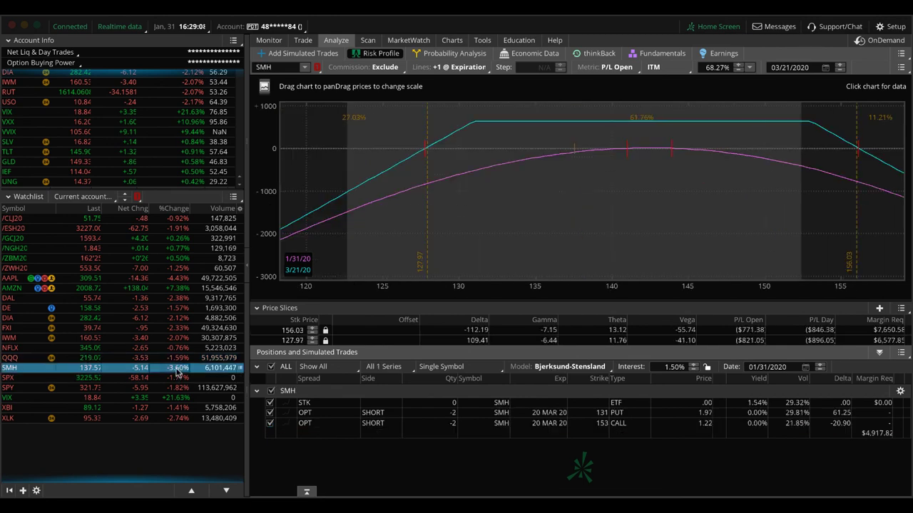
{"action": "left_click", "coordinate": [180, 389]}
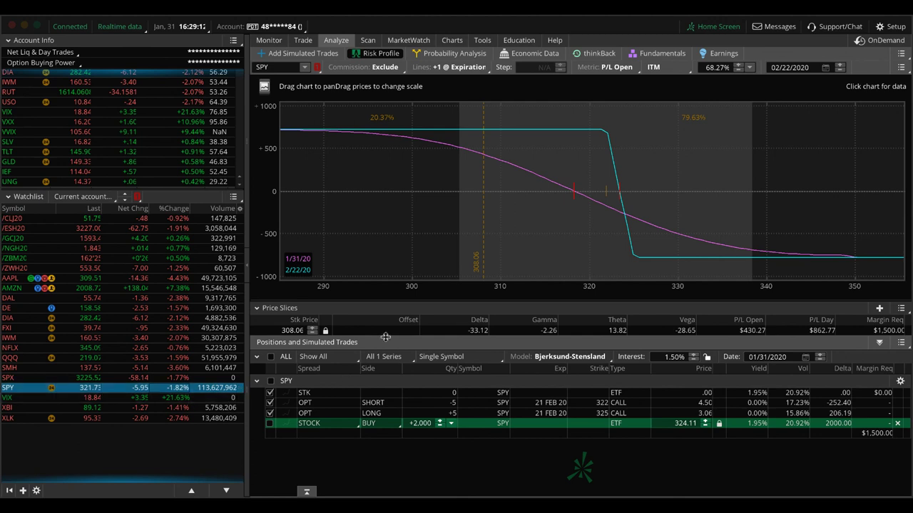
{"action": "left_click", "coordinate": [606, 200]}
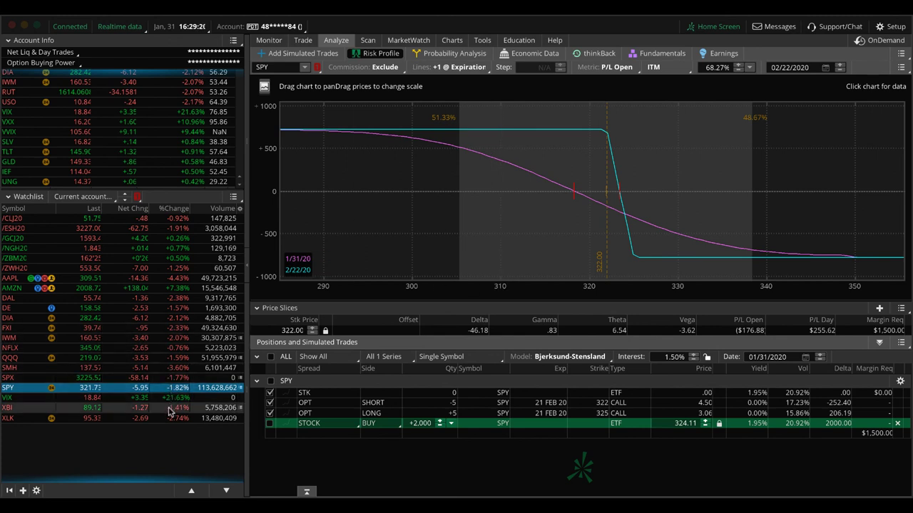
Examine XLK's risk profile and its daily price chart.
{"action": "left_click", "coordinate": [171, 419]}
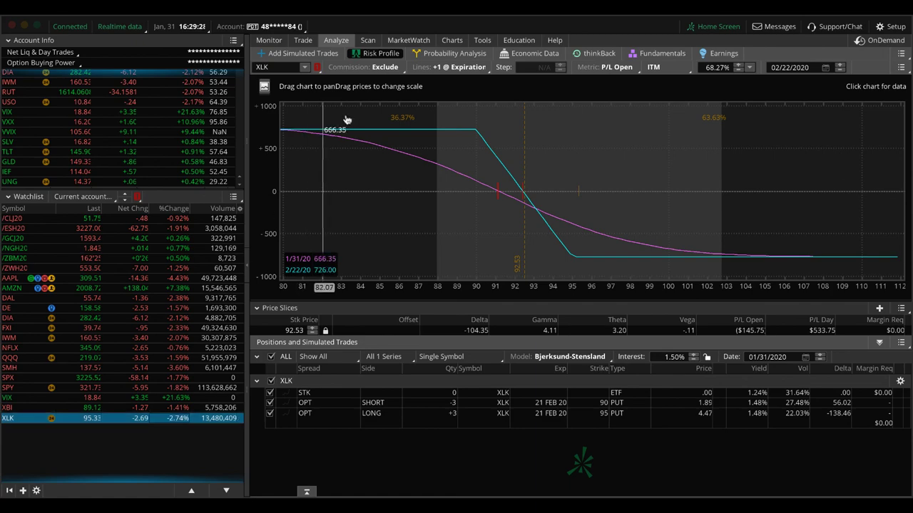
{"action": "left_click", "coordinate": [447, 41]}
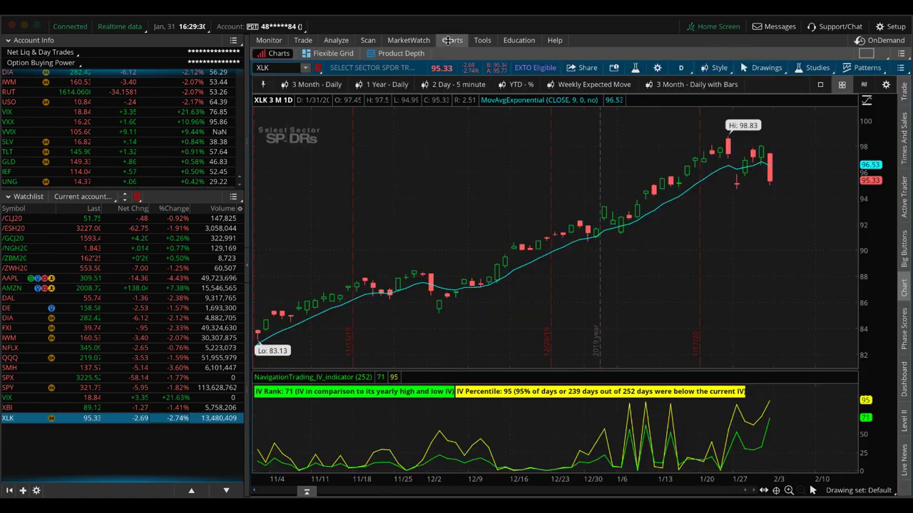